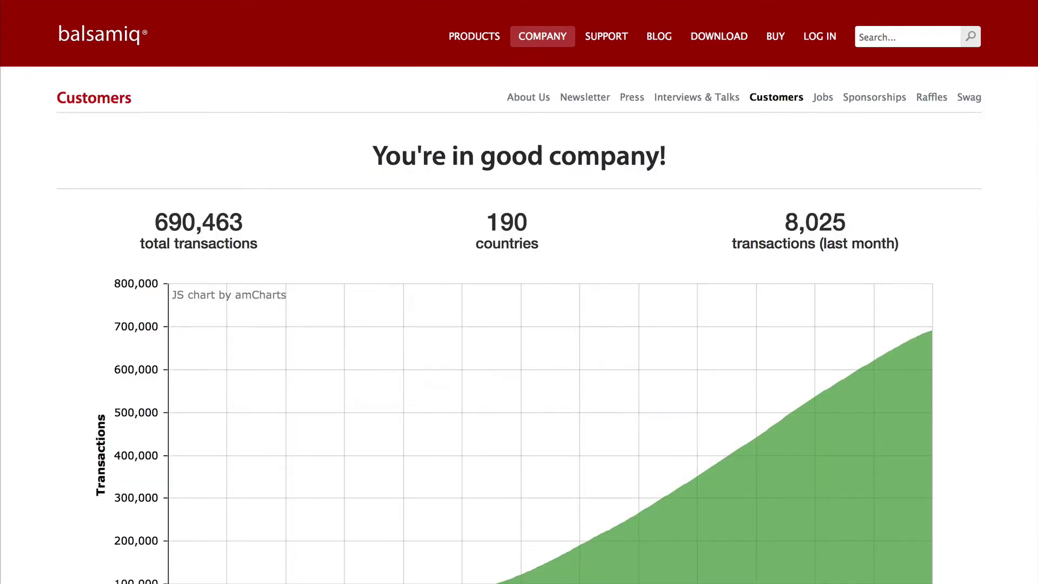
Scroll down the Balsamiq Customers page past the logos to the embedded customer tweets
scroll(519, 292, "down", 8)
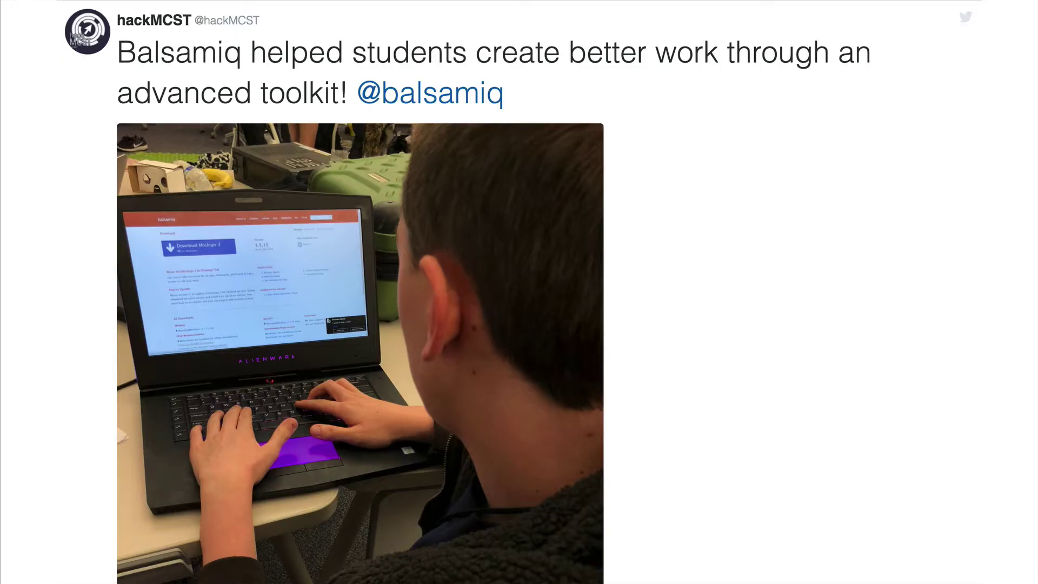
scroll(519, 292, "down", 10)
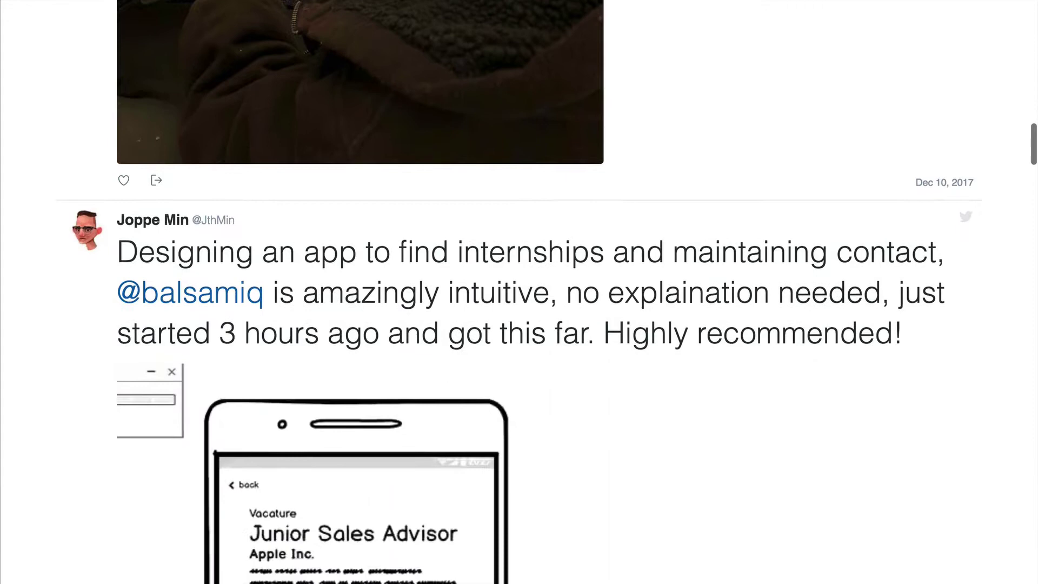
scroll(519, 292, "down", 8)
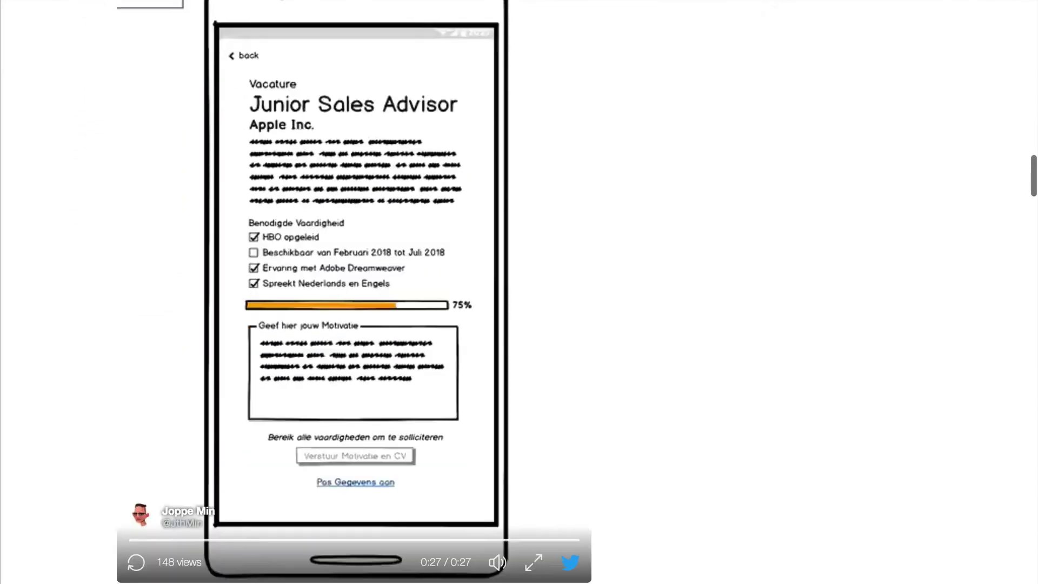
scroll(519, 292, "down", 11)
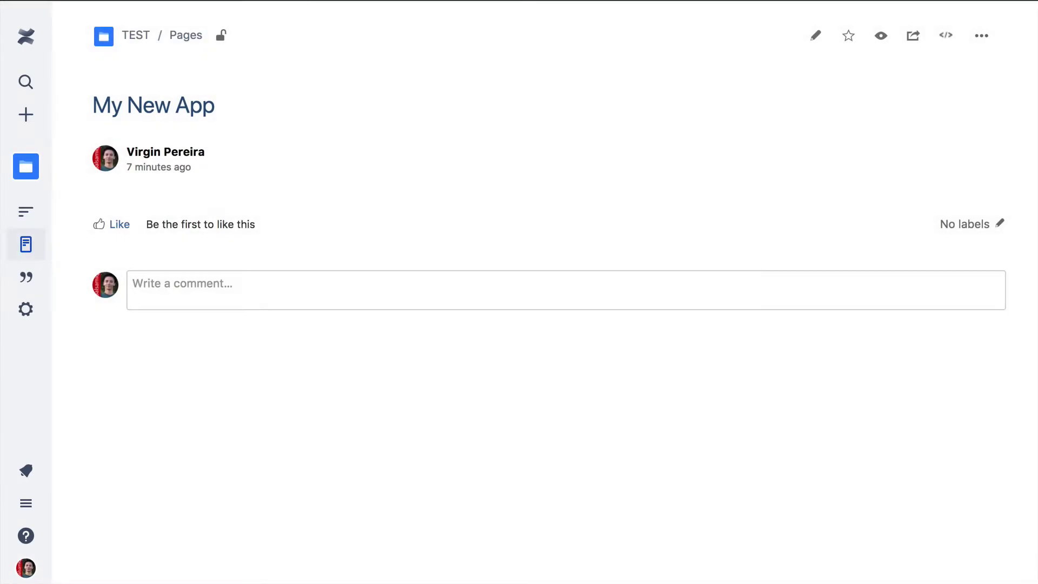
Edit the My New App page and insert a Balsamiq Wireframes macro
left_click(815, 37)
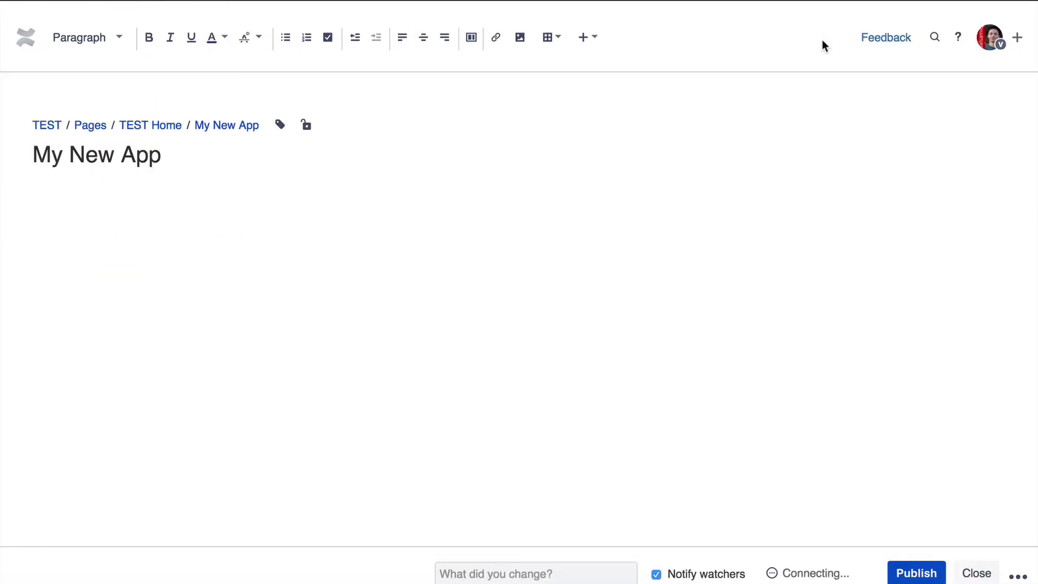
left_click(594, 39)
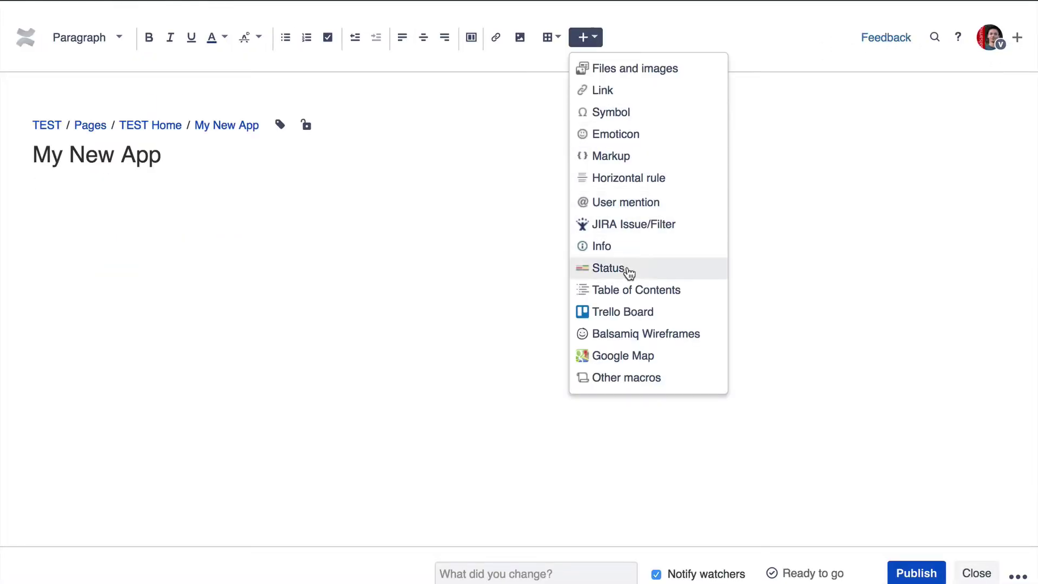
left_click(626, 335)
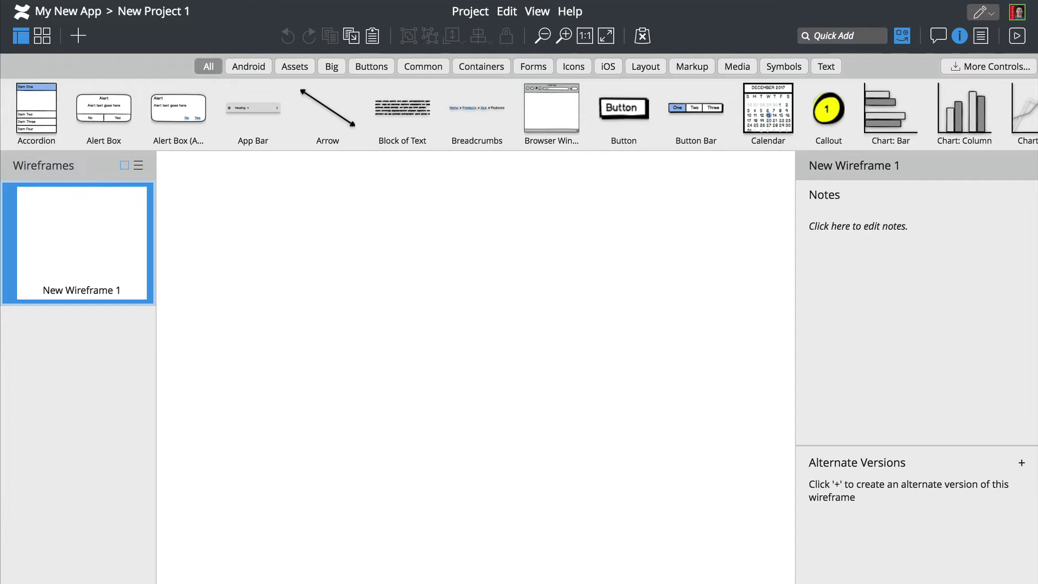
Place an iPhone frame from the UI library onto the blank wireframe canvas
scroll(341, 114, "right", 15)
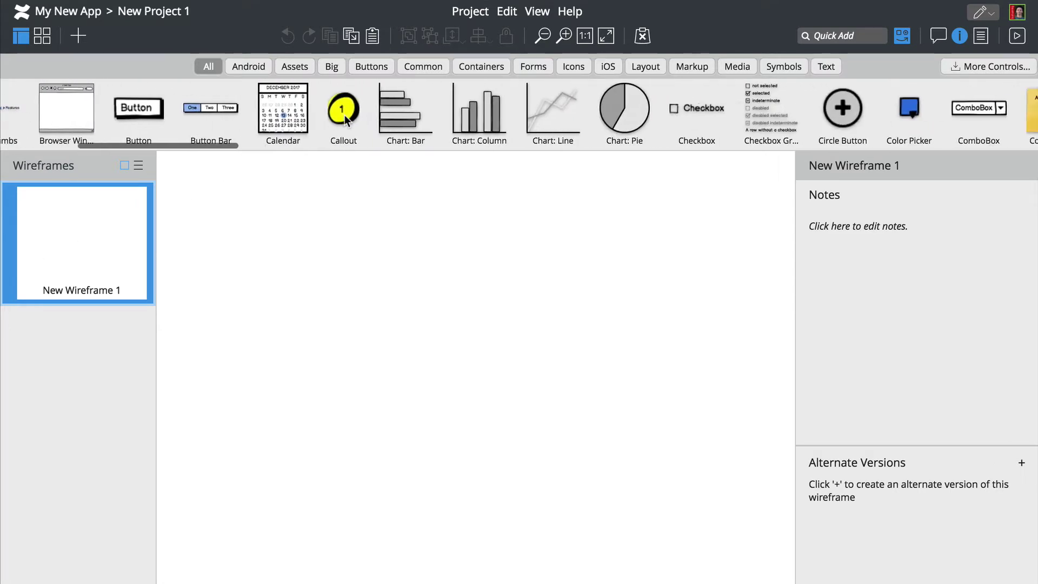
scroll(348, 115, "right", 15)
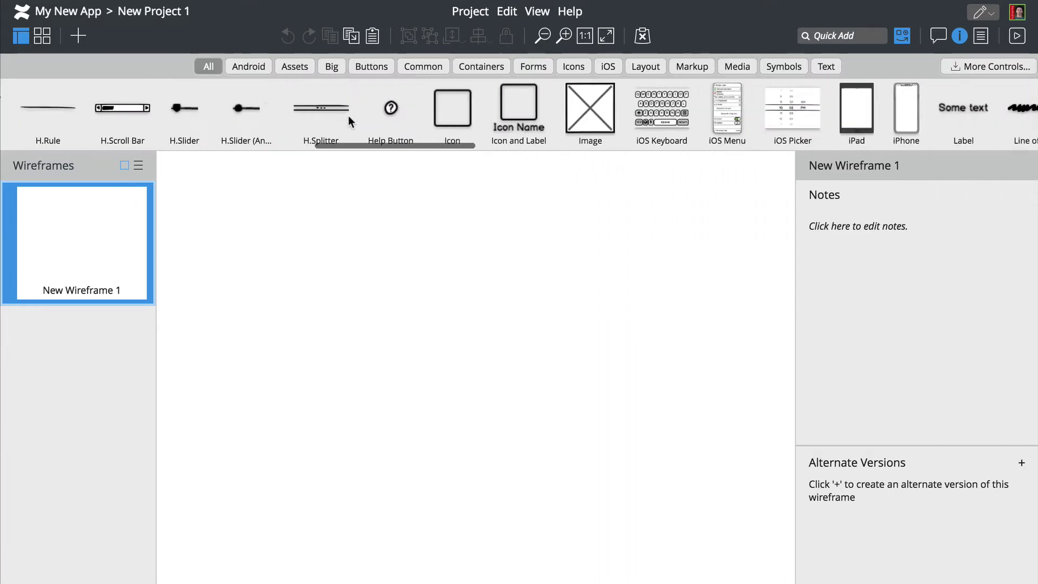
left_click_drag(540, 111, 482, 561)
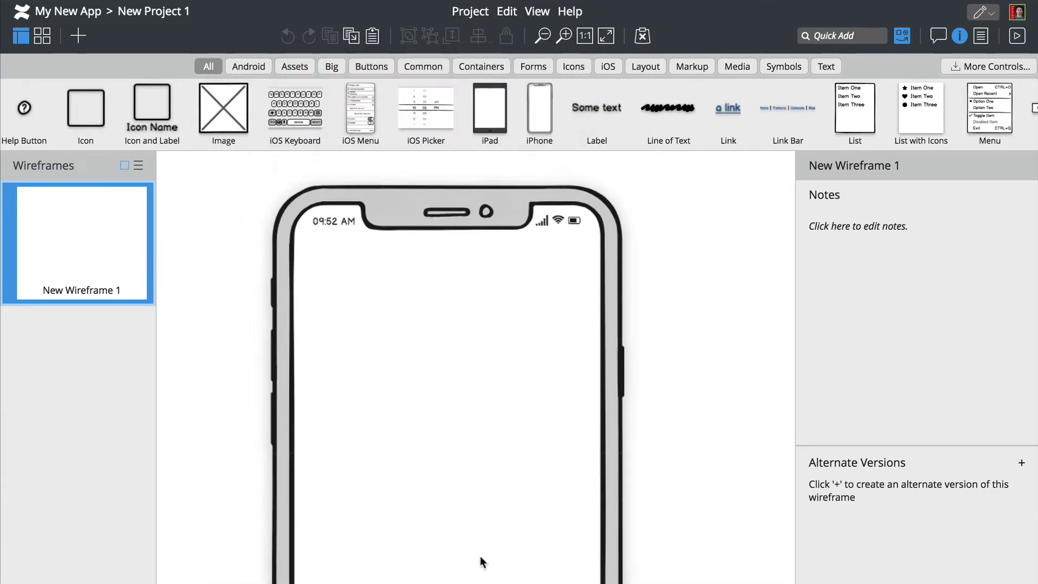
left_click(693, 387)
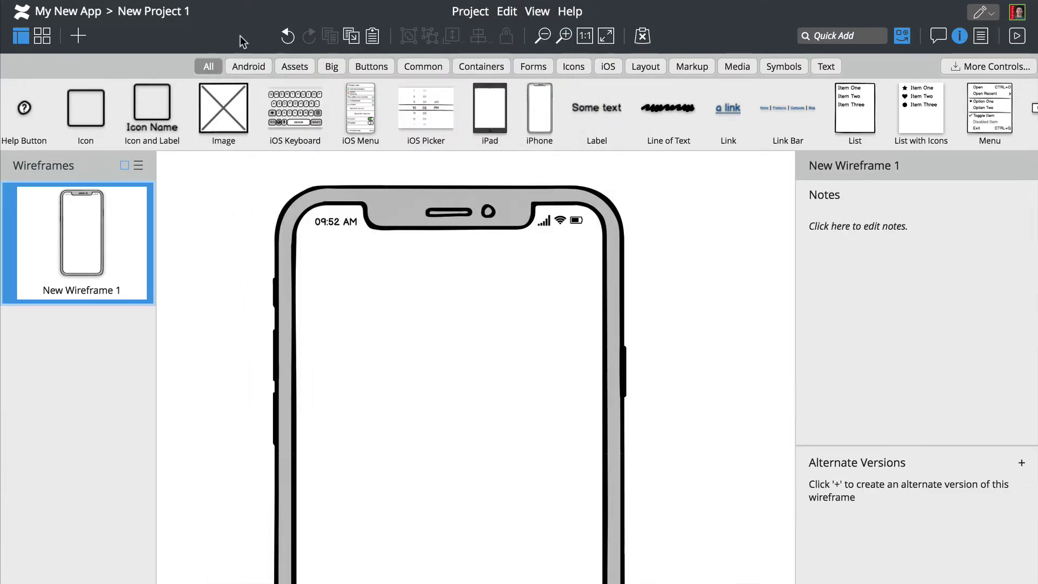
Rename the project to Funstagram
left_click(154, 11)
type("Funstagra")
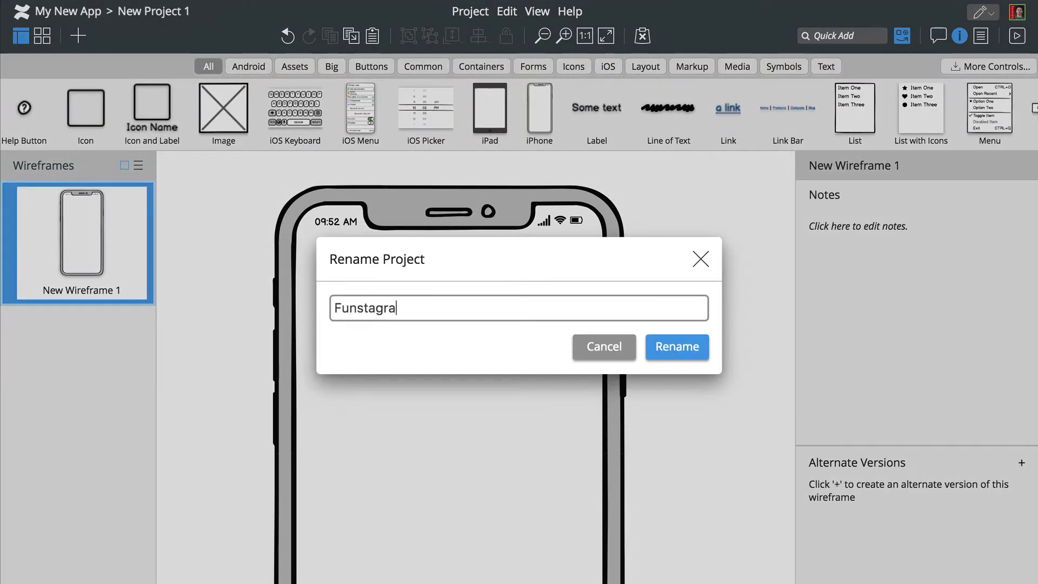
type("m")
key("Return")
Add a subtitle reading 'Funstagram!' centred at the top of the phone
left_click(824, 33)
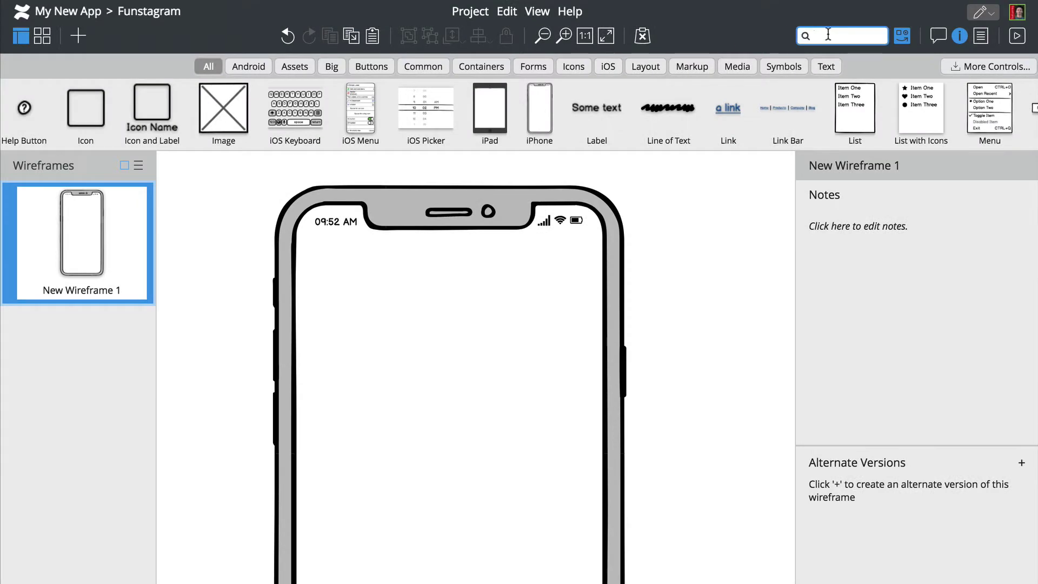
type("sub")
key("Return")
left_click_drag(240, 203, 449, 257)
double_click(450, 257)
type("Funsta")
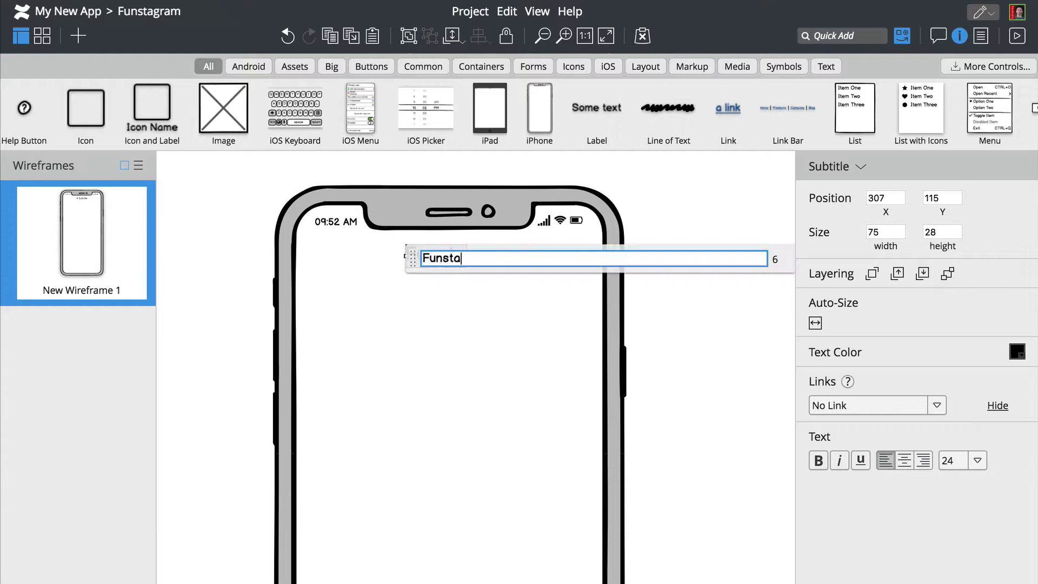
type("gram!")
key("Return")
left_click_drag(447, 265, 443, 263)
Add an icon set to the camera symbol
left_click(838, 36)
type("icon")
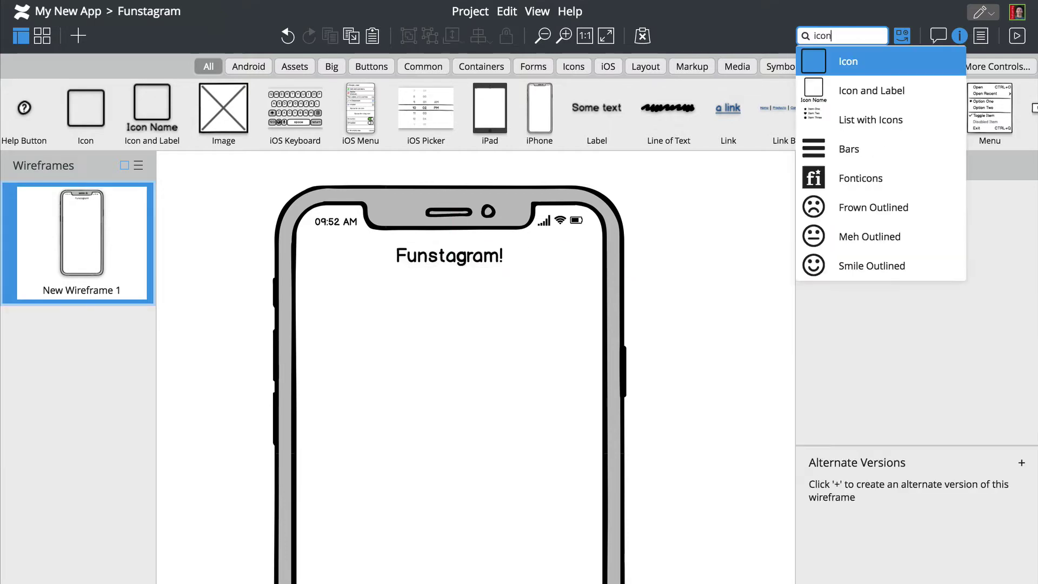
key("Return")
left_click(865, 407)
type("pho")
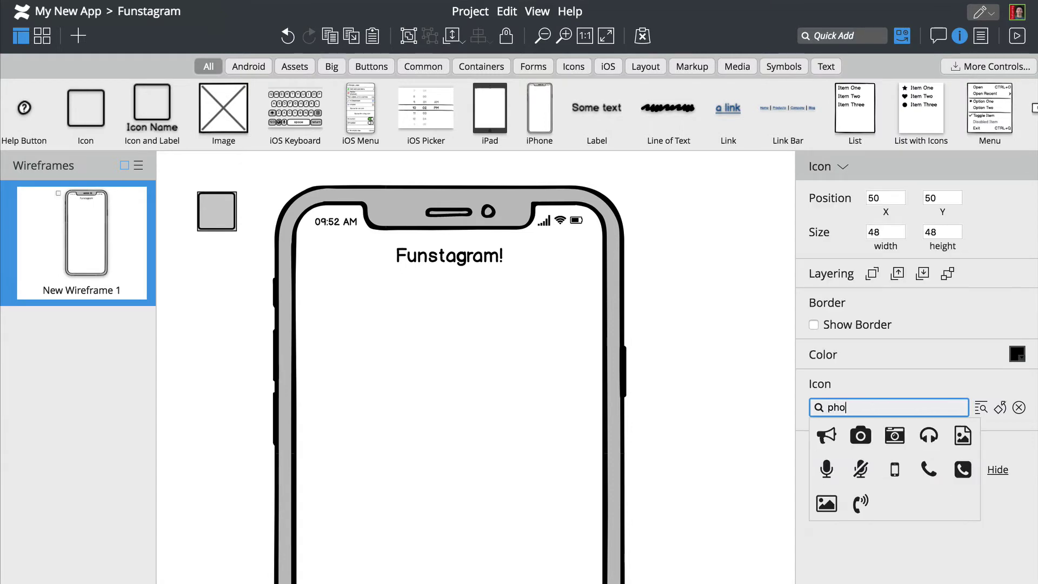
left_click(860, 435)
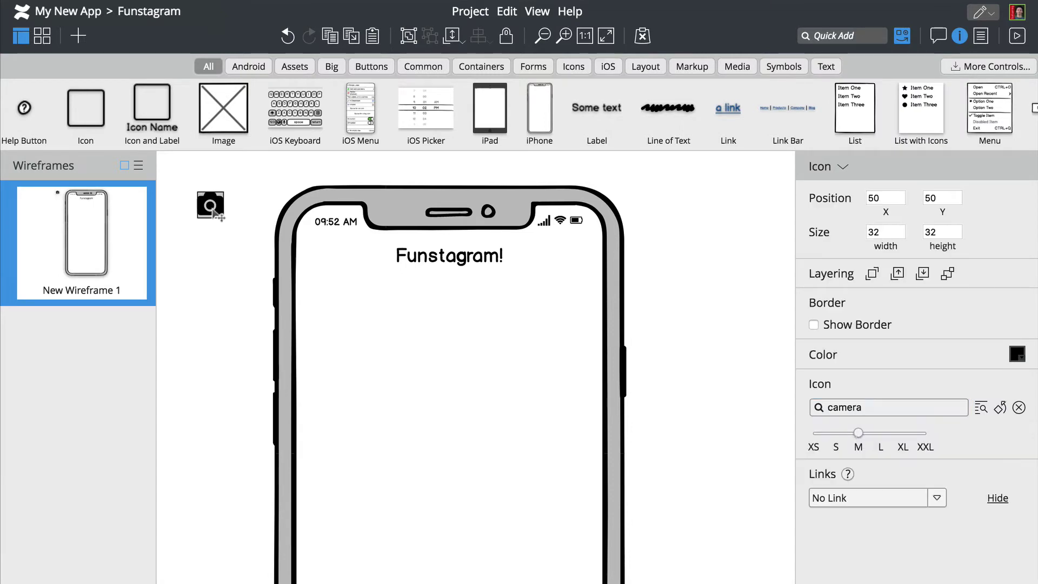
Place the camera at the header's left and turn a copy on the right into Paper Plane Outlined
left_click_drag(216, 214, 576, 261)
left_click(887, 407)
type("s")
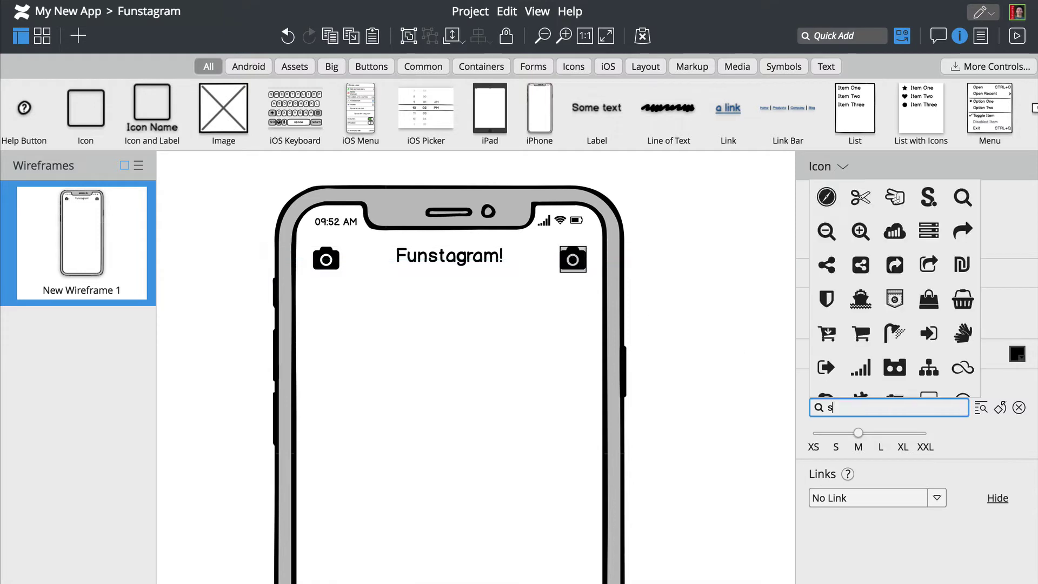
type("en")
left_click(894, 435)
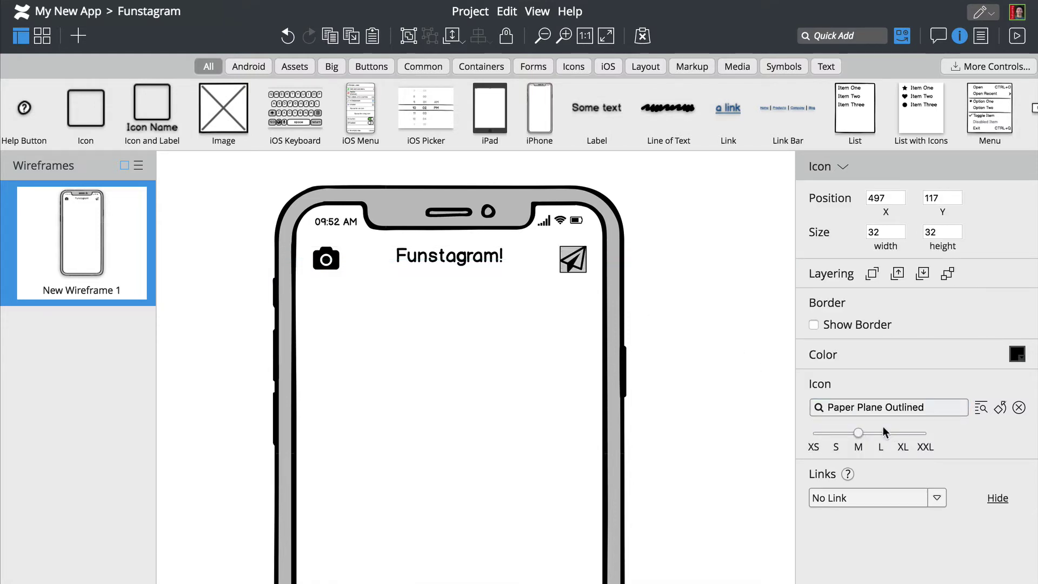
Draw a grey rectangle band across the phone below the header
left_click(741, 380)
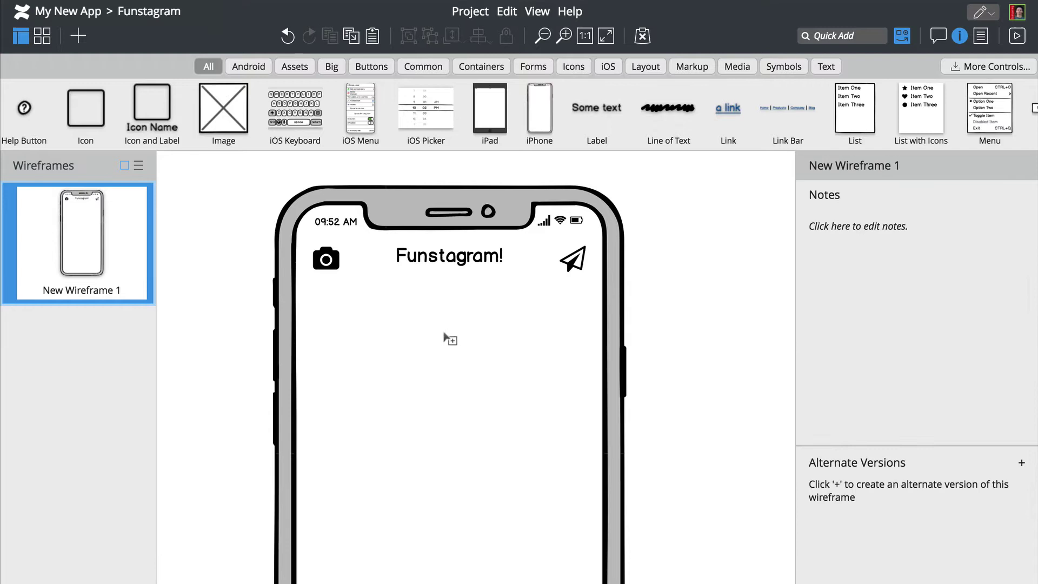
left_click_drag(297, 293, 604, 387)
left_click(1017, 358)
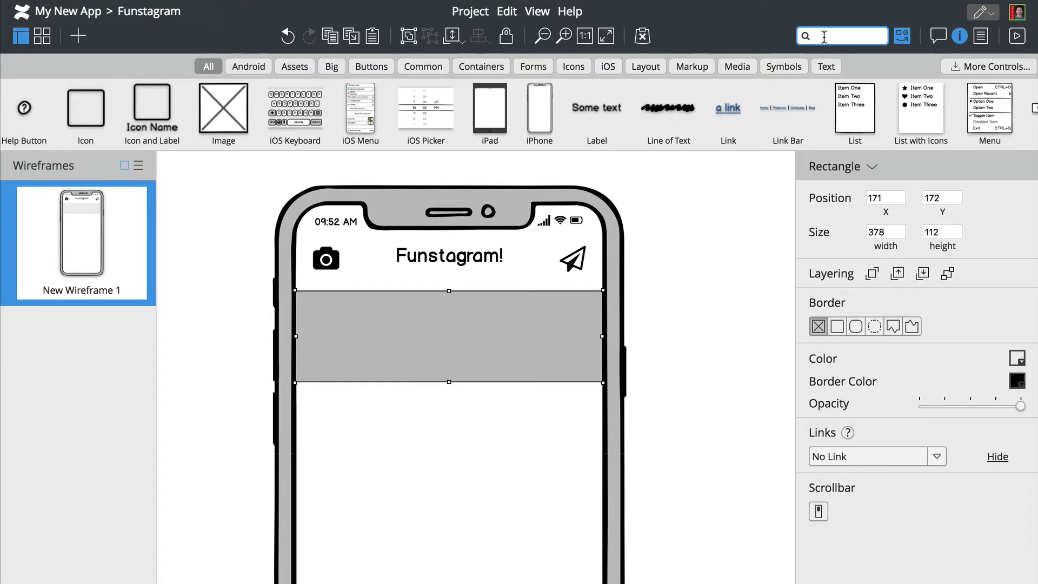
Add a User Circle Outlined Icon and Label in the band and duplicate it into five avatars
type("icon")
key("Down")
key("Return")
left_click(853, 450)
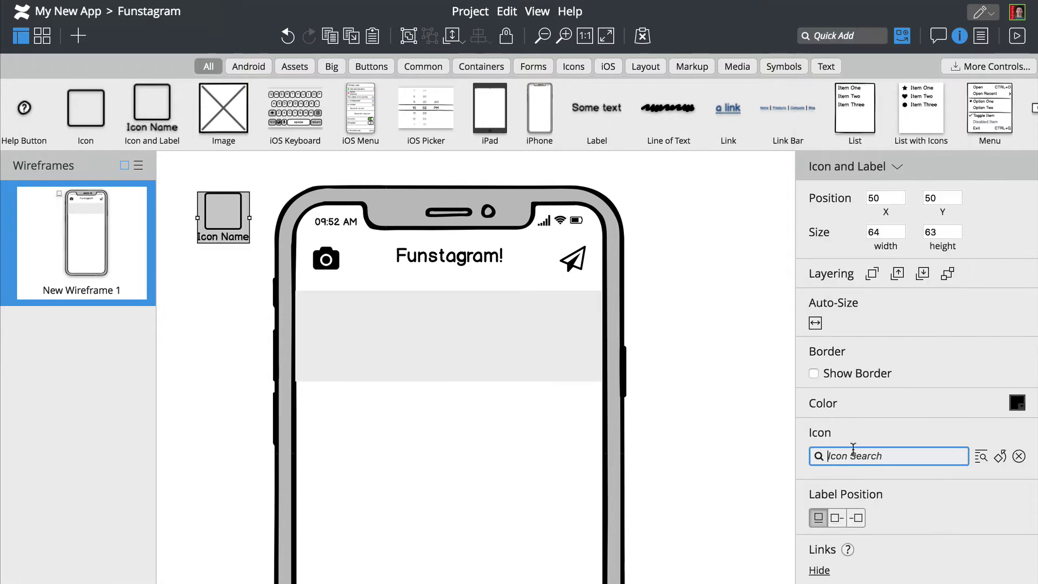
type("user")
key("Return")
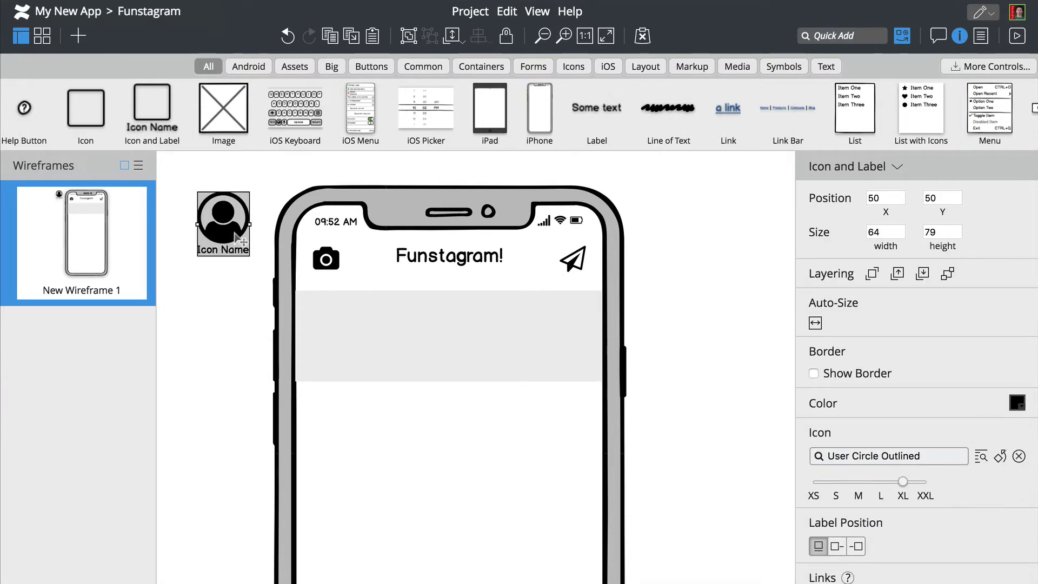
left_click_drag(238, 238, 405, 337)
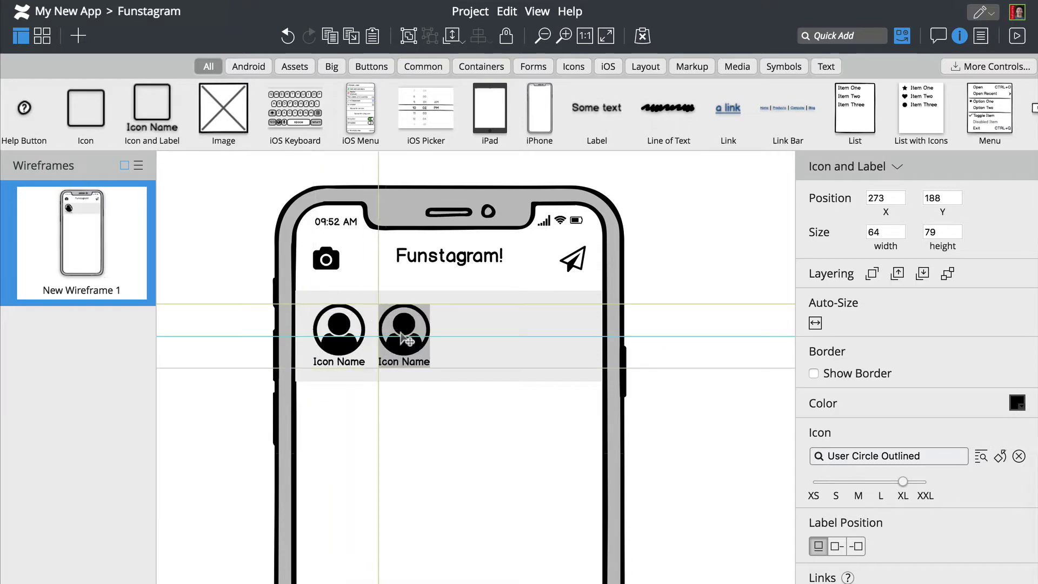
key("ctrl+d")
key("ctrl+d")
key("ctrl+d")
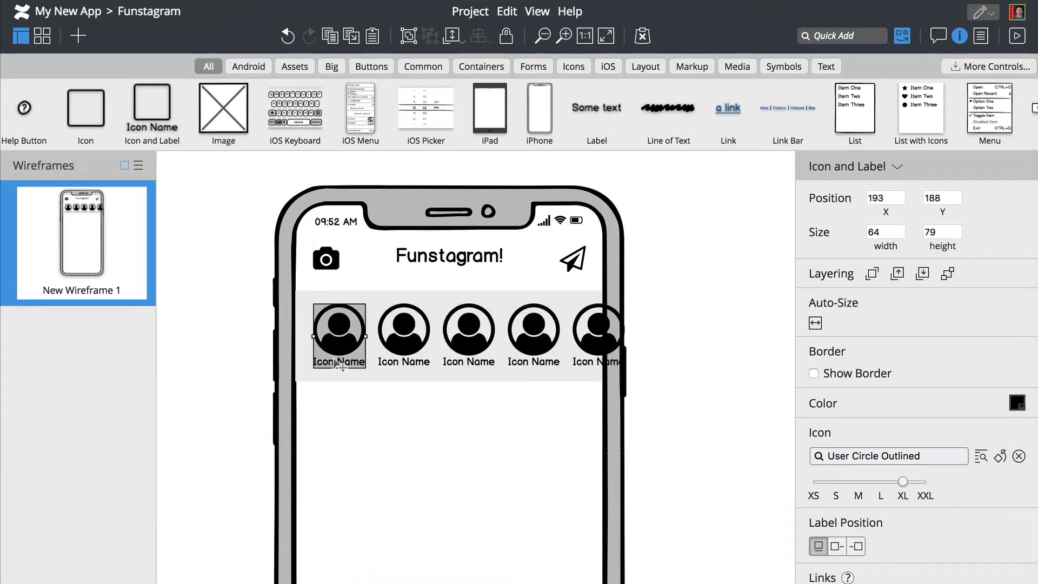
Label the first avatar 'You' and the next two with friend names
double_click(357, 353)
type("You")
key("Return")
double_click(388, 352)
type("Brendan")
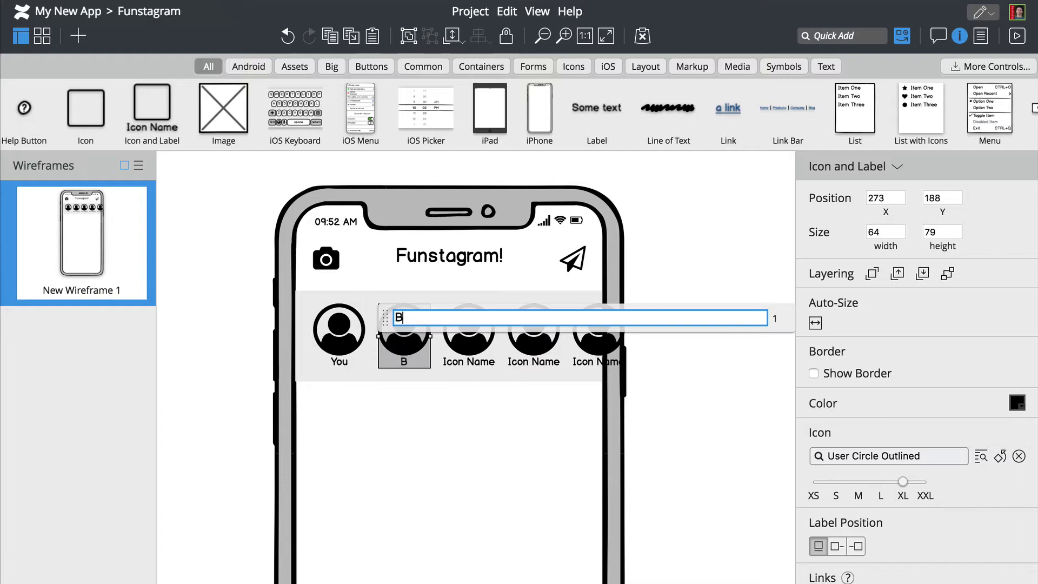
key("Return")
left_click(457, 349)
double_click(457, 349)
type("Anna")
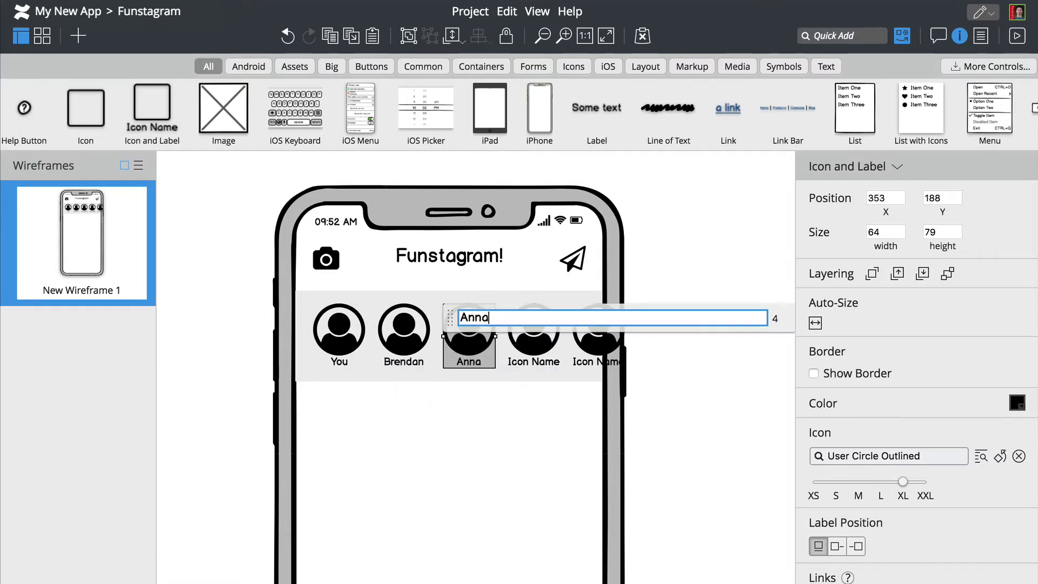
key("Return")
Label the fourth and fifth avatars with friend names
left_click(534, 344)
double_click(537, 344)
type("Peldi")
key("Return")
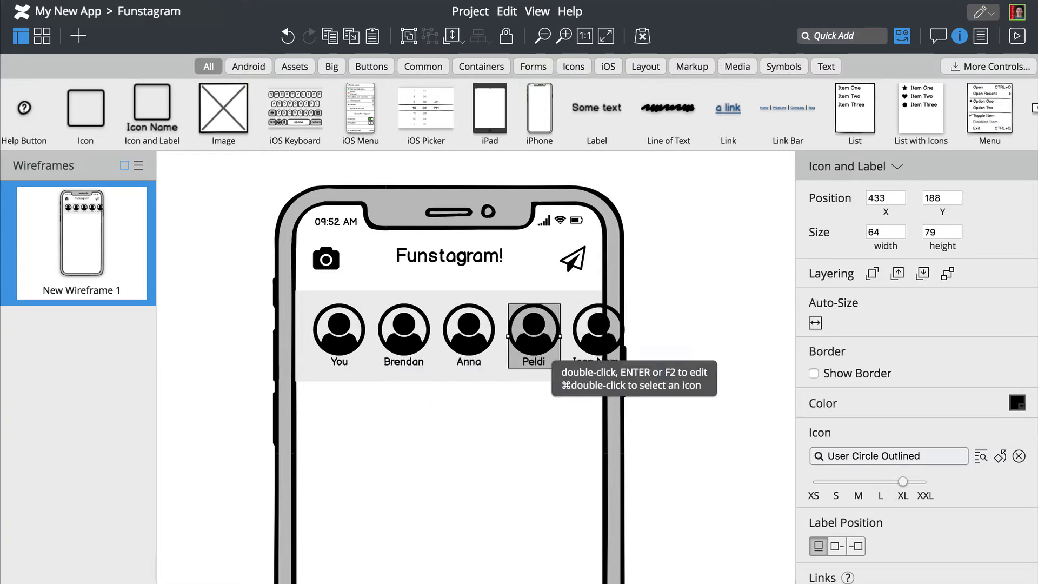
left_click(597, 336)
double_click(597, 335)
type("Val")
key("Return")
left_click(659, 329)
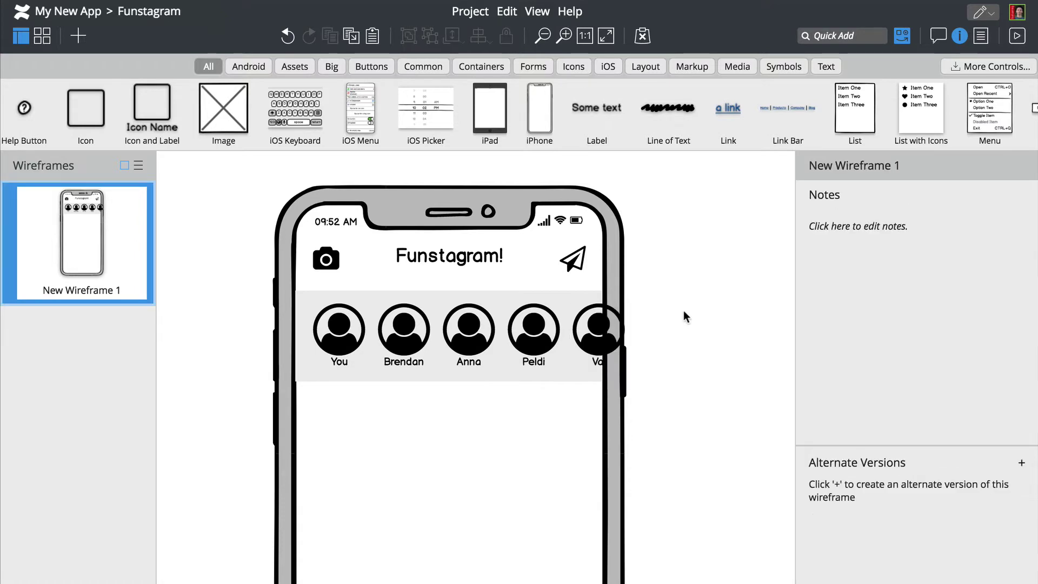
Ring the second avatar with a red-bordered circle and copy the ring onto the other friend avatars
left_click(842, 36)
type("shap")
key("Return")
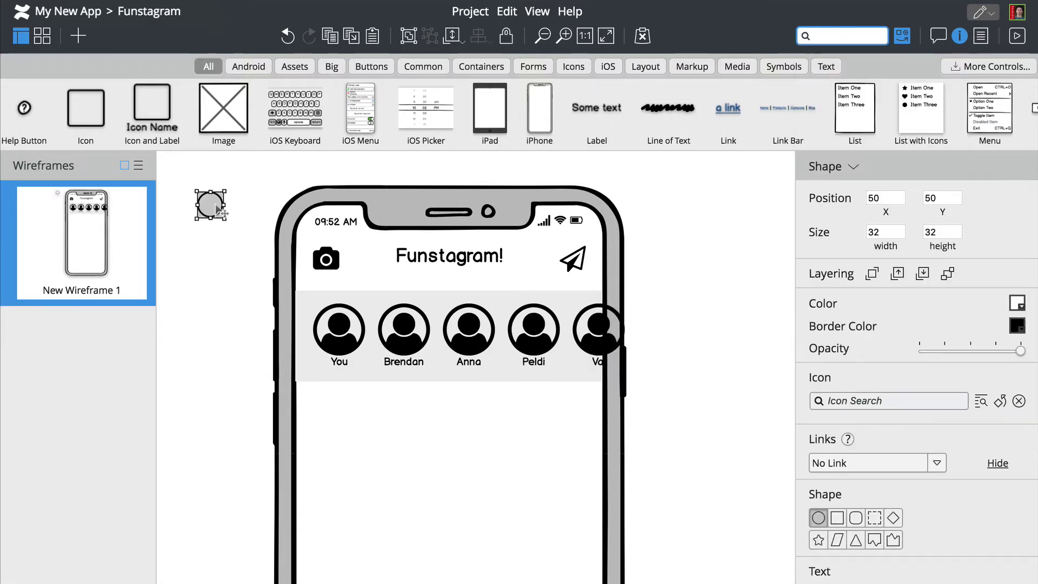
left_click_drag(219, 209, 405, 322)
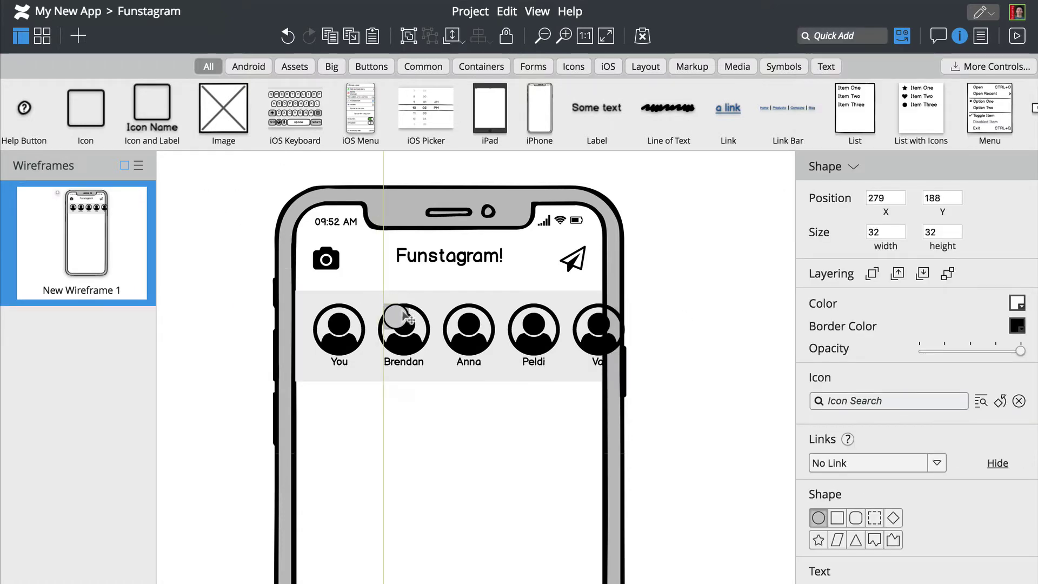
left_click(1015, 327)
left_click(919, 372)
left_click_drag(410, 331, 481, 346)
key("super+d")
key("super+d")
key("super+d")
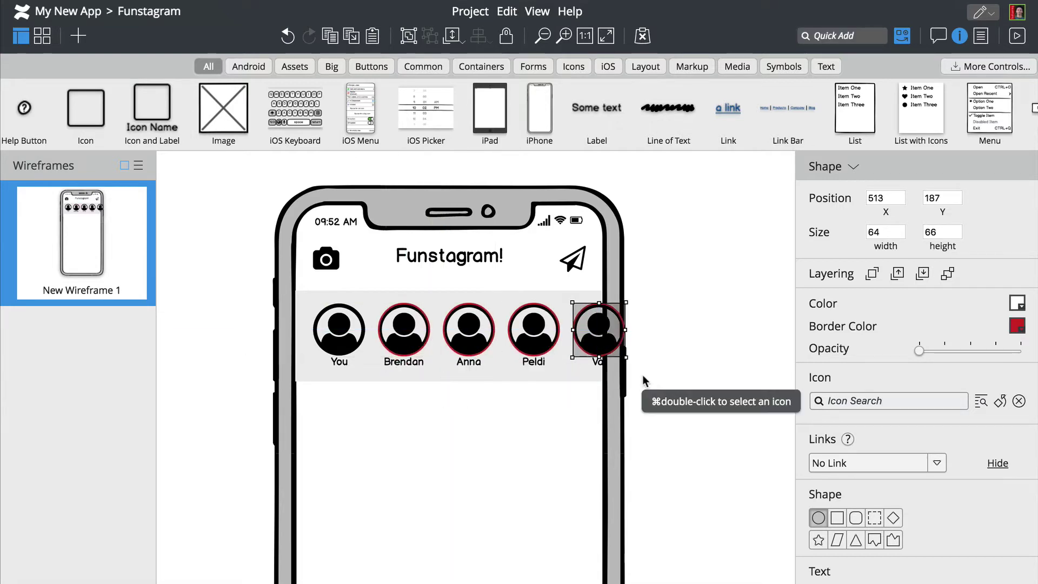
Group the last avatar with its ring and crop the group at the screen edge
left_click_drag(643, 381, 567, 292)
key("super+g")
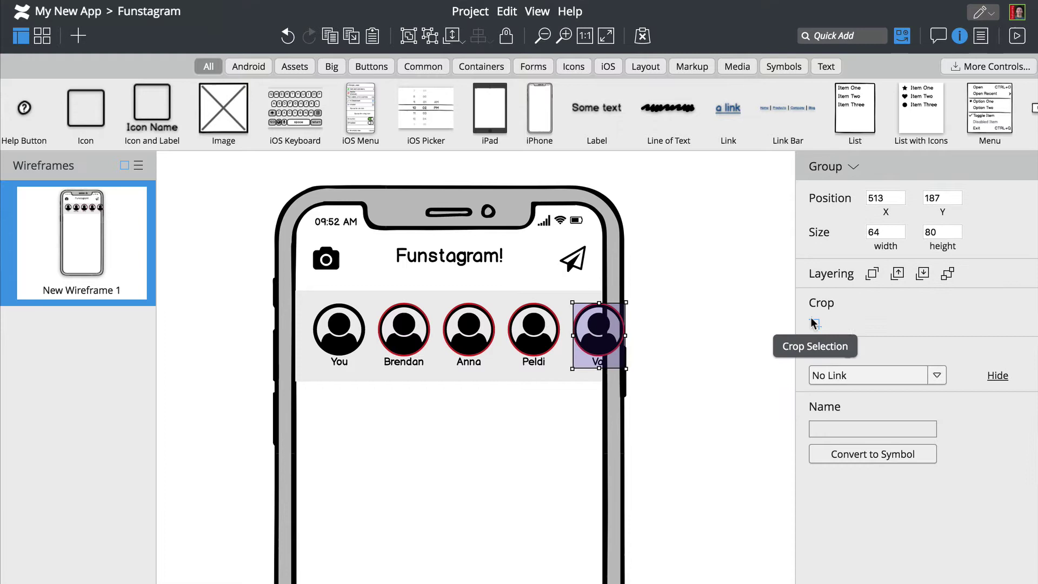
left_click(813, 323)
left_click_drag(625, 368, 601, 379)
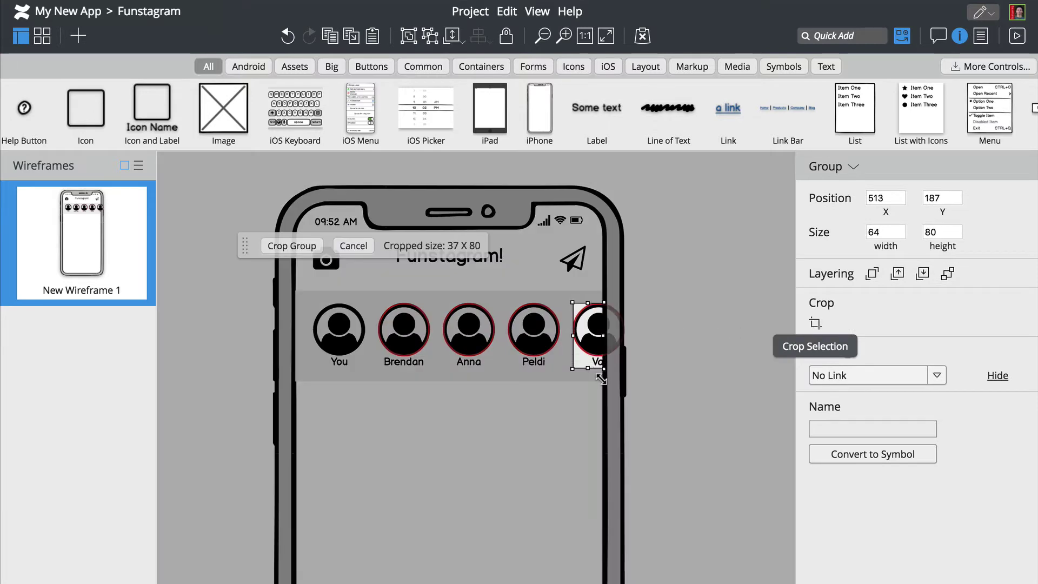
left_click(292, 246)
left_click(681, 238)
Add a 'Stories' label positioned on the stories strip
left_click(903, 36)
left_click(842, 36)
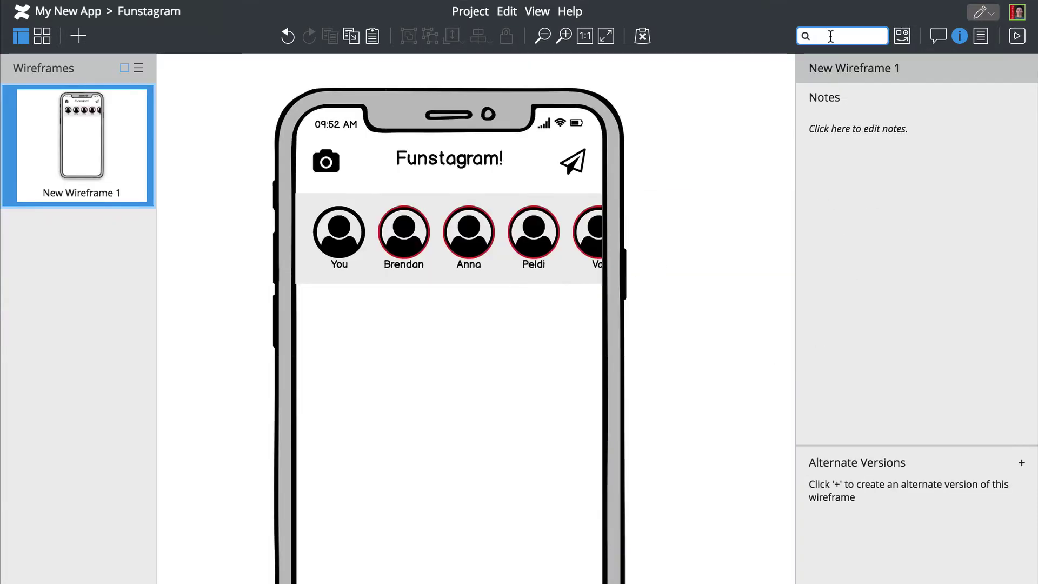
type("la")
key("Return")
key("Return")
type("Stories")
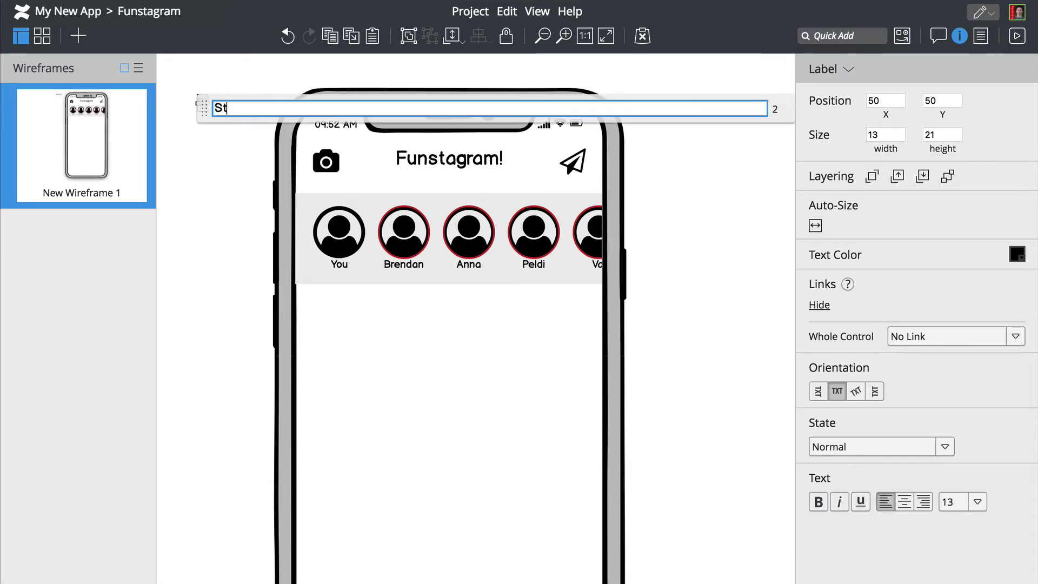
key("Return")
left_click_drag(219, 107, 320, 209)
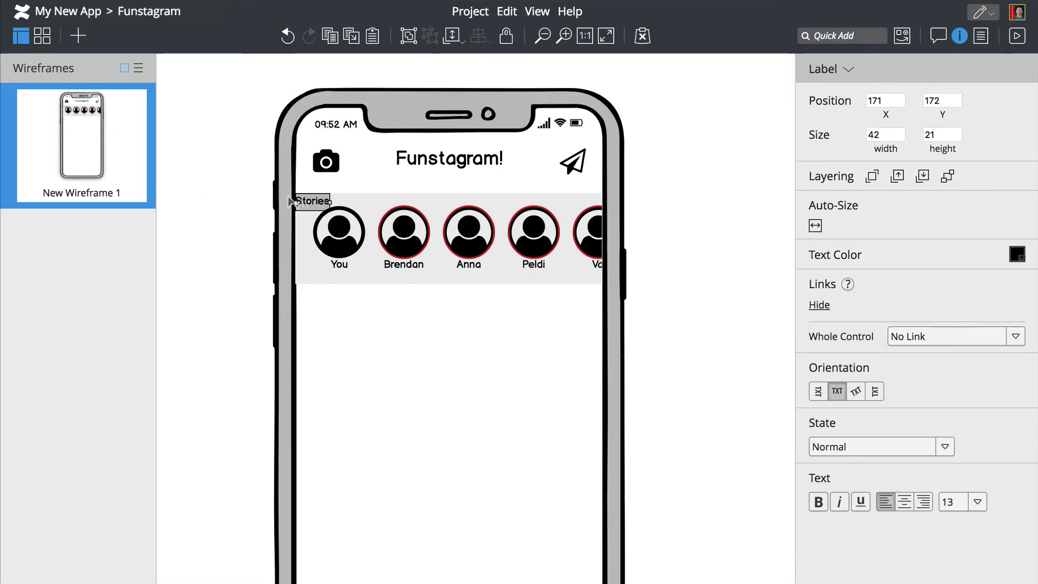
left_click(436, 202)
left_click(323, 202)
left_click(219, 249)
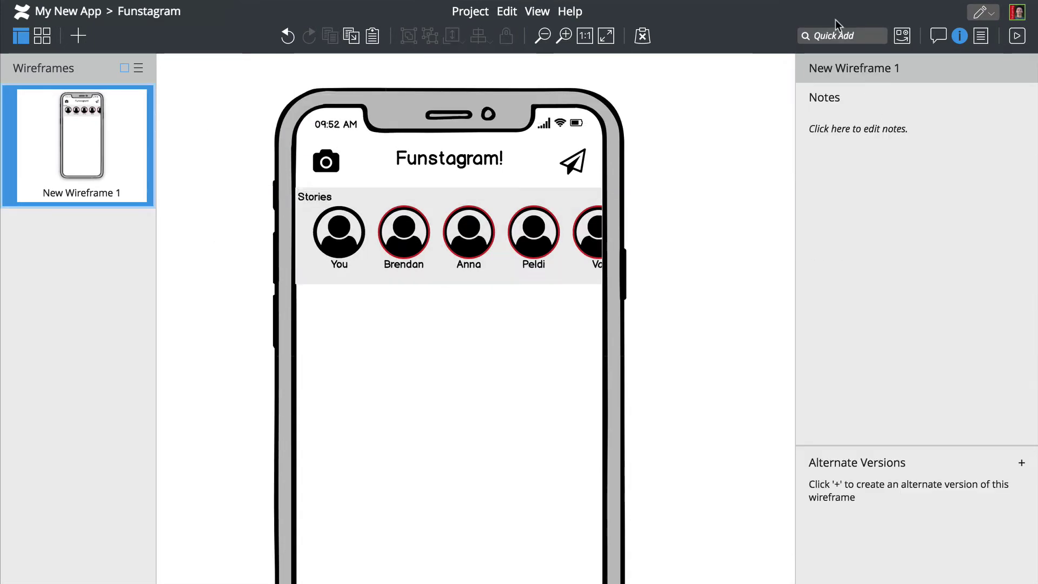
Add a small User Circle Icon and Label below the strip, labelled with the poster's name
left_click(842, 35)
type("icon")
key("Return")
left_click(863, 354)
type("user")
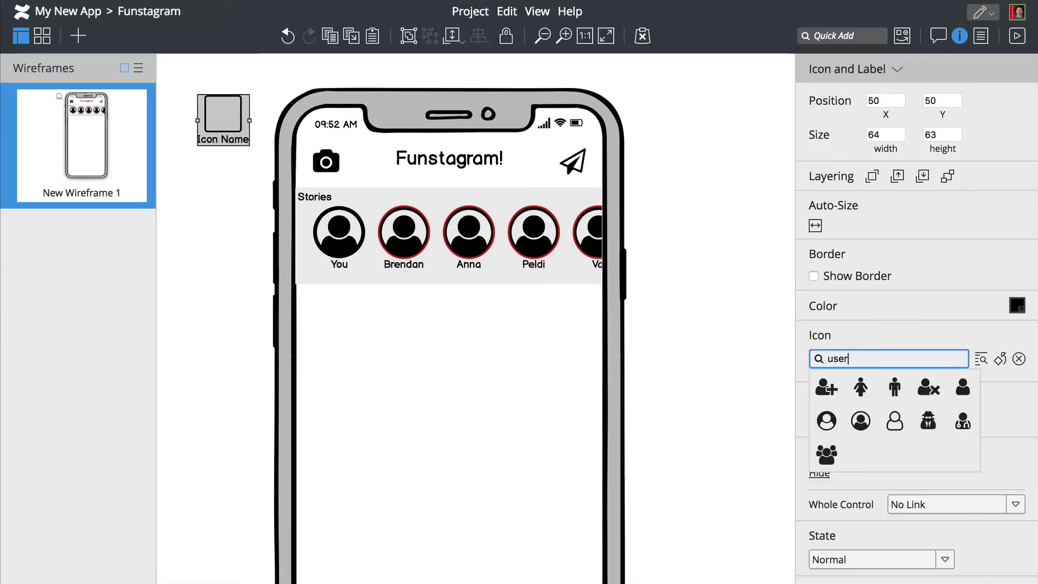
key("Return")
left_click(837, 398)
left_click_drag(281, 121, 379, 303)
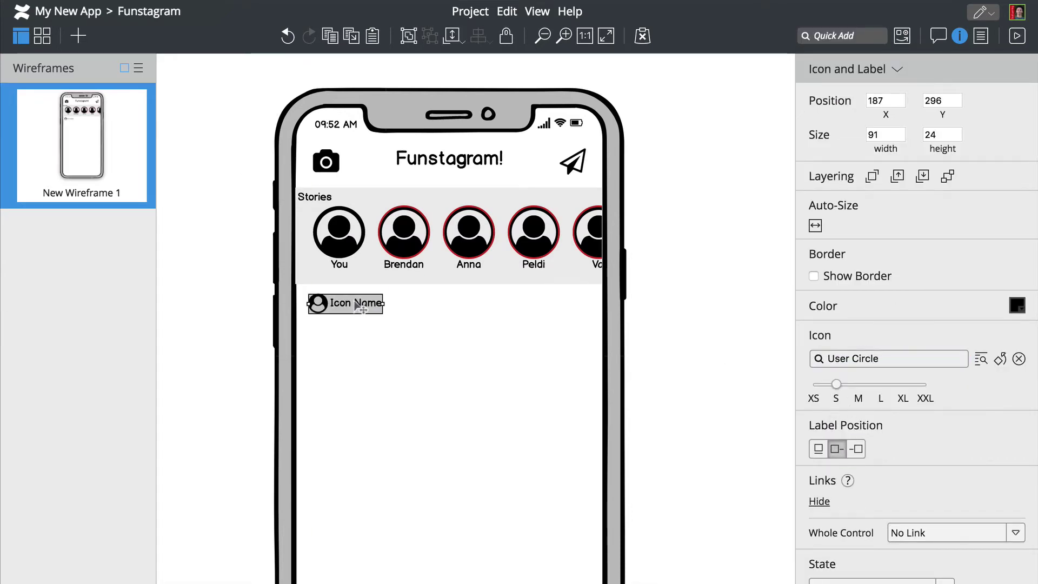
double_click(346, 303)
type("Virgin")
key("Return")
Add a small Ellipsis Horizontal icon at the post header's right and drop in the dawn patrol photo
type("/")
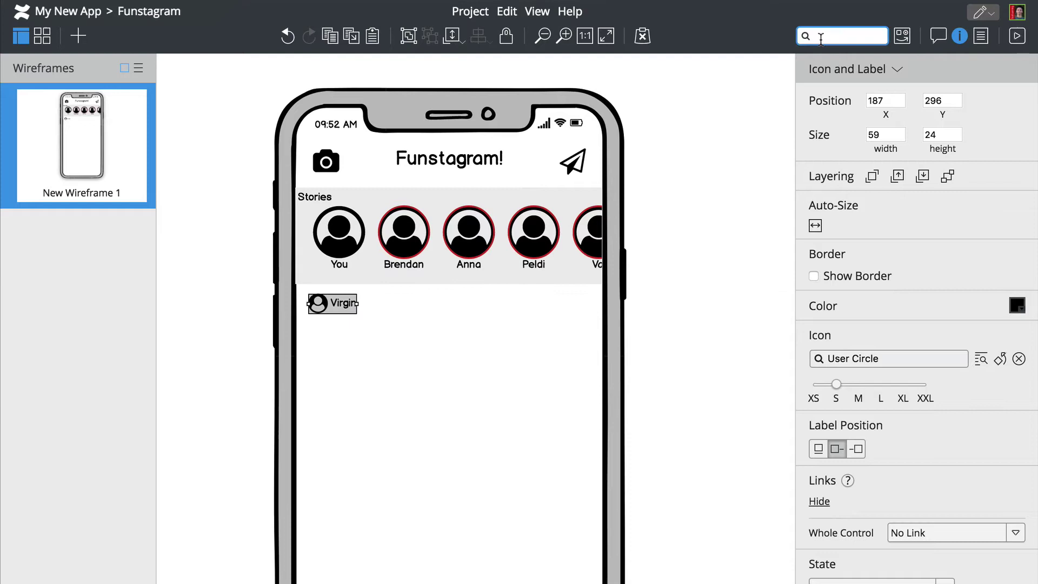
type("ell")
key("Down")
key("Return")
left_click(837, 337)
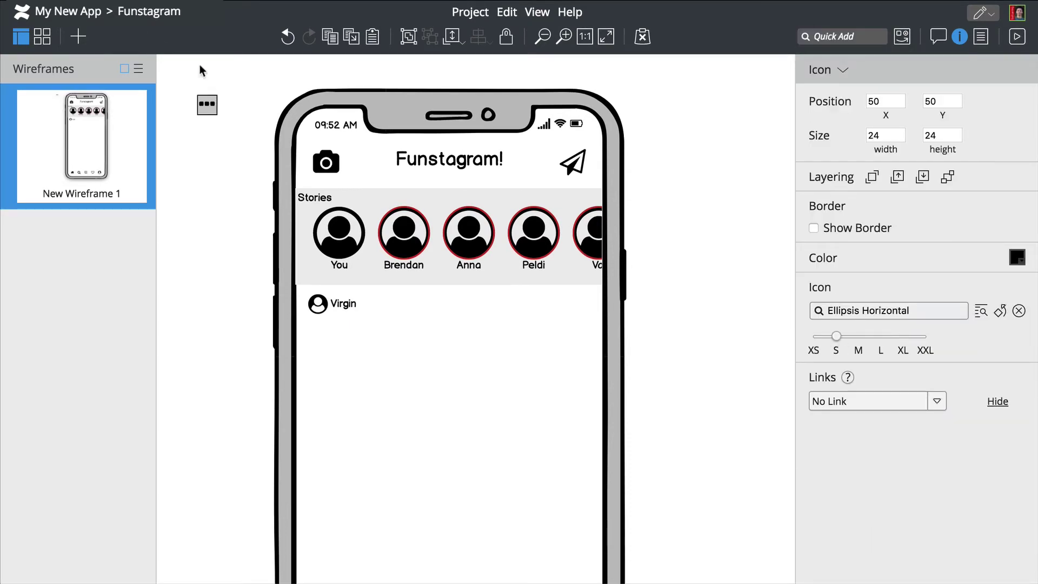
left_click_drag(573, 296, 593, 306)
key("Escape")
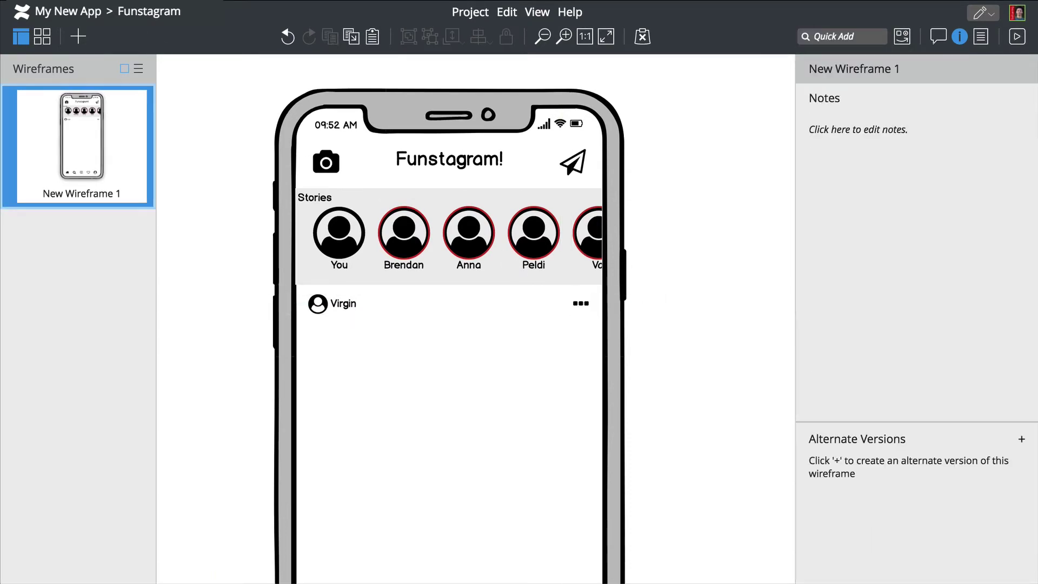
left_click_drag(179, 478, 457, 478)
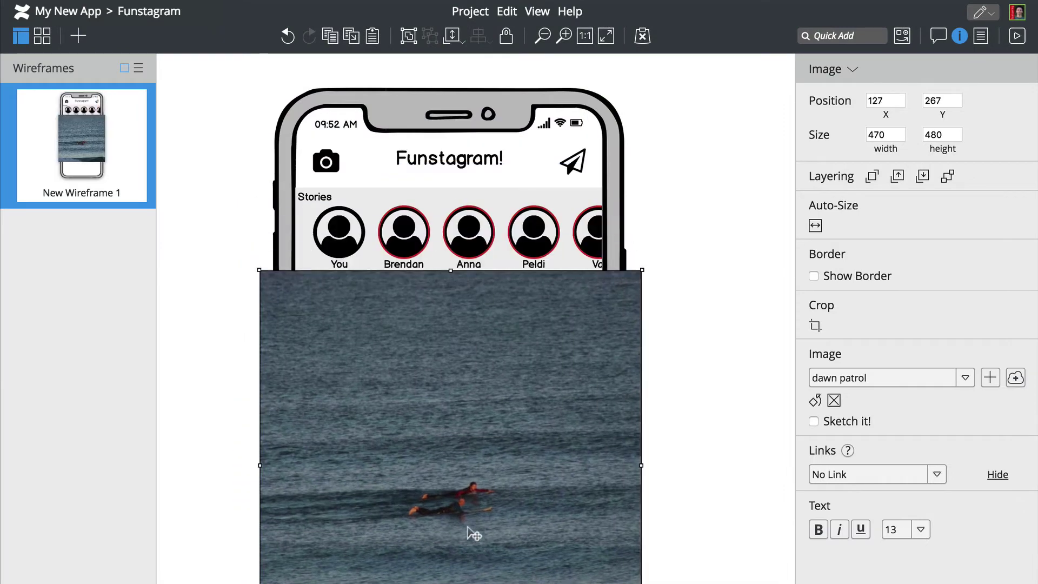
Move the dawn patrol photo under the post header, crop it to 378 × 480, and tick Sketch it!
left_click(606, 35)
left_click(365, 327)
left_click_drag(365, 326, 369, 368)
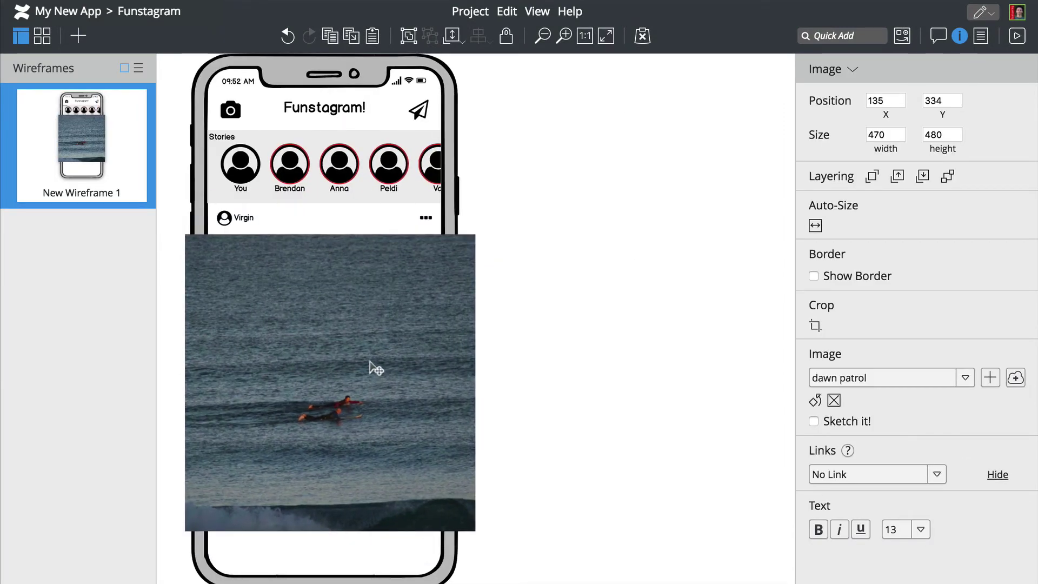
left_click(814, 326)
left_click_drag(476, 531, 441, 535)
left_click_drag(192, 545, 207, 533)
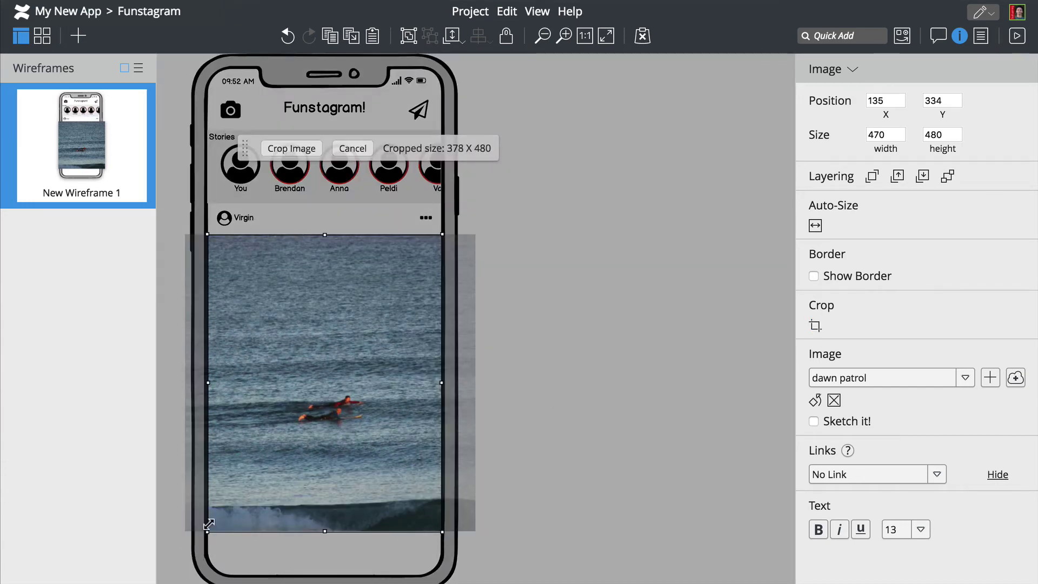
left_click(292, 148)
left_click(814, 422)
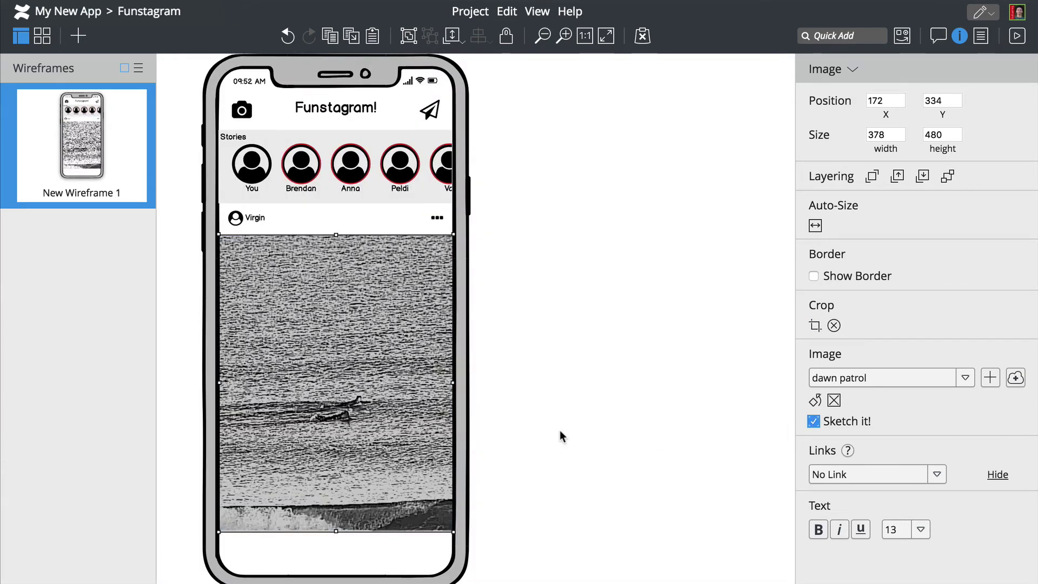
Add home, Search, Plus Square Outlined, Heart Outlined and User Circle icons
left_click(523, 451)
type("home")
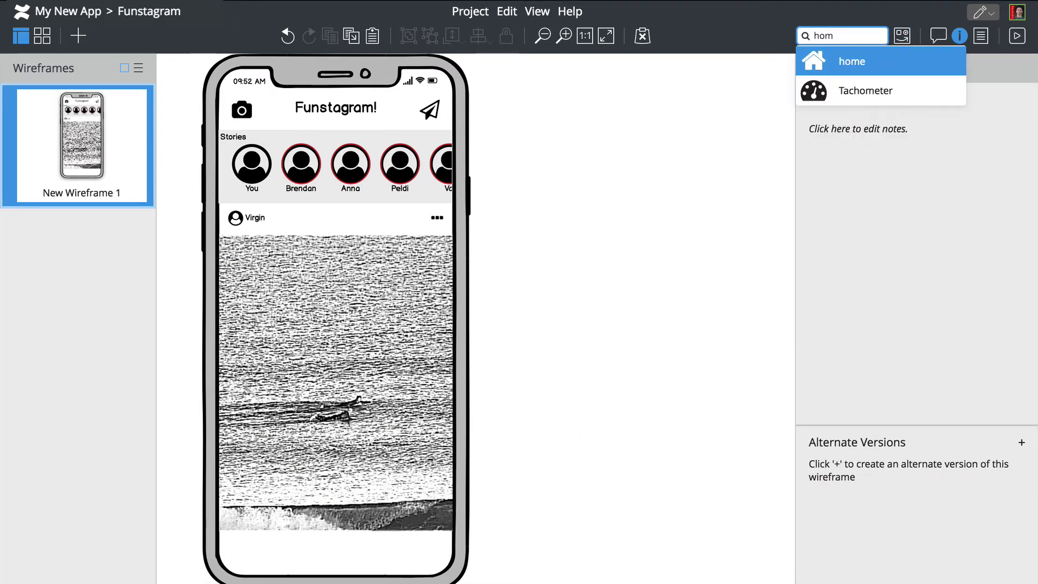
key("Return")
type("search")
key("Down")
key("Down")
key("Return")
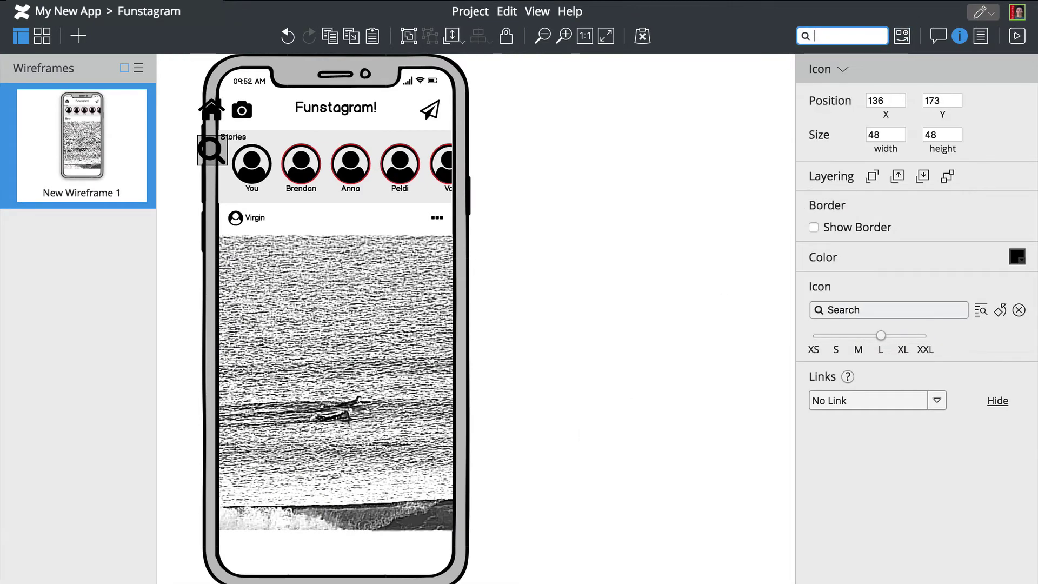
type("plus")
key("Down")
key("Down")
key("Down")
key("Return")
type("heart")
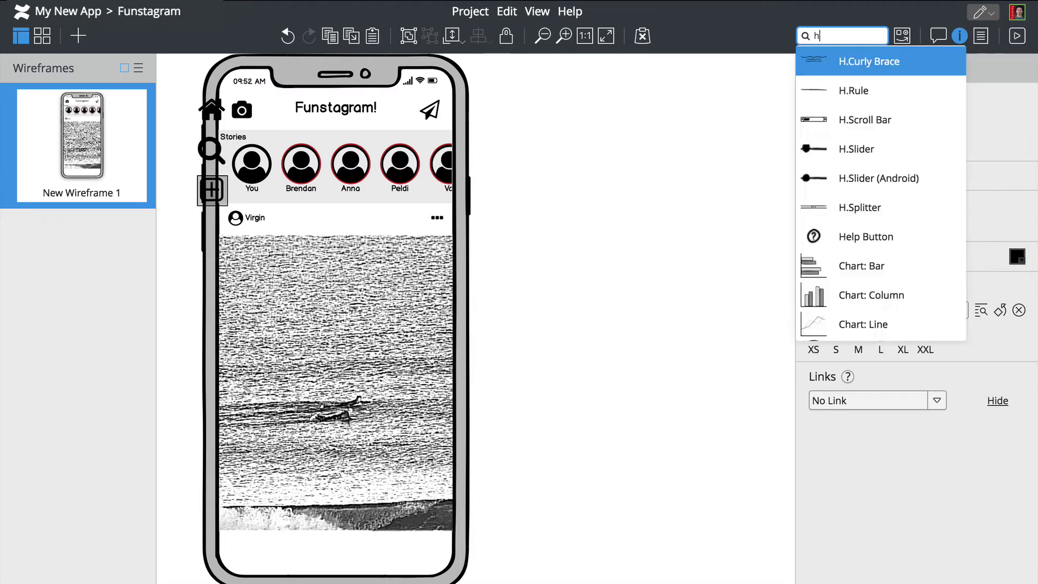
key("Down")
key("Down")
key("Return")
type("user")
key("Down")
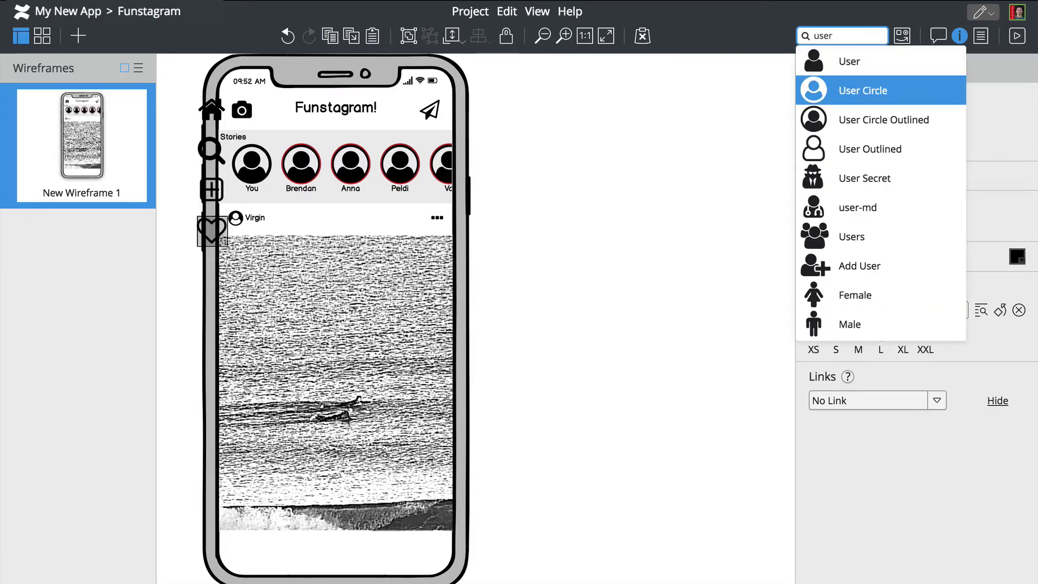
key("Return")
Set the five icons to size M, line them up in the bottom bar, and distribute them horizontally
left_click_drag(176, 97, 428, 549)
left_click(859, 363)
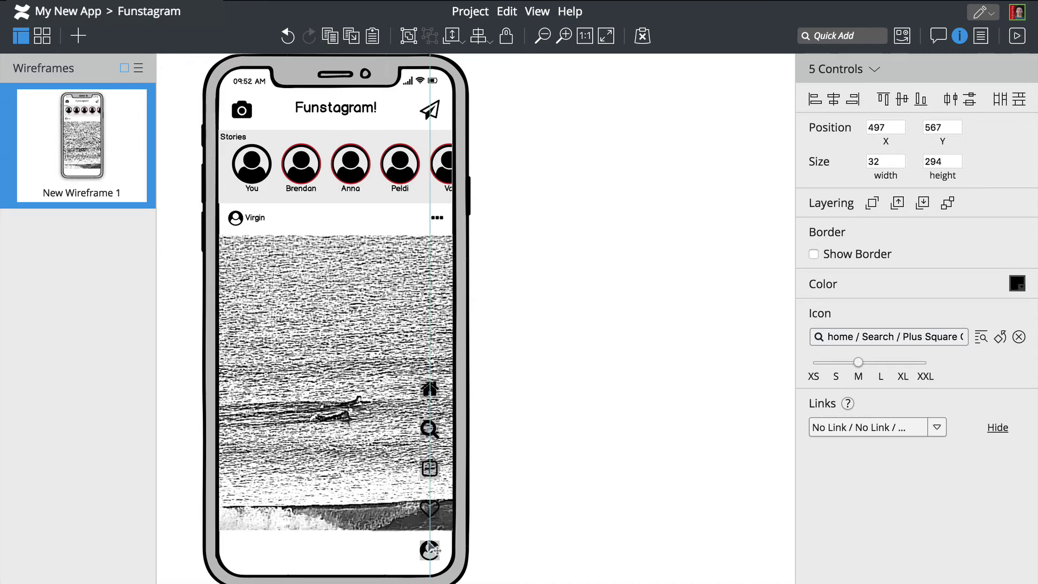
left_click(541, 505)
left_click(424, 512)
left_click_drag(424, 513, 392, 551)
left_click_drag(429, 469, 359, 550)
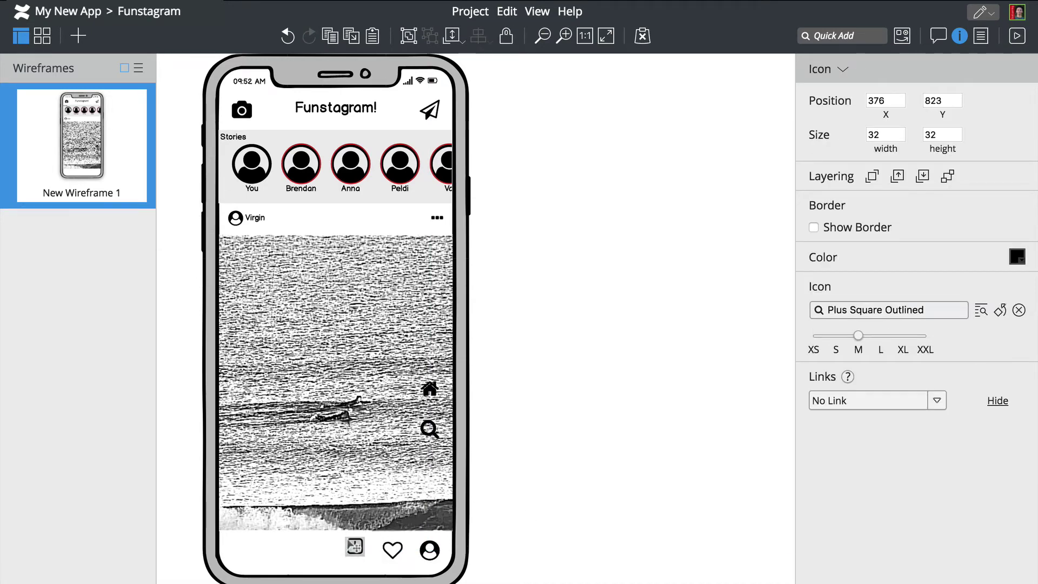
left_click_drag(429, 428, 326, 543)
left_click_drag(430, 388, 236, 550)
left_click_drag(519, 566, 237, 540)
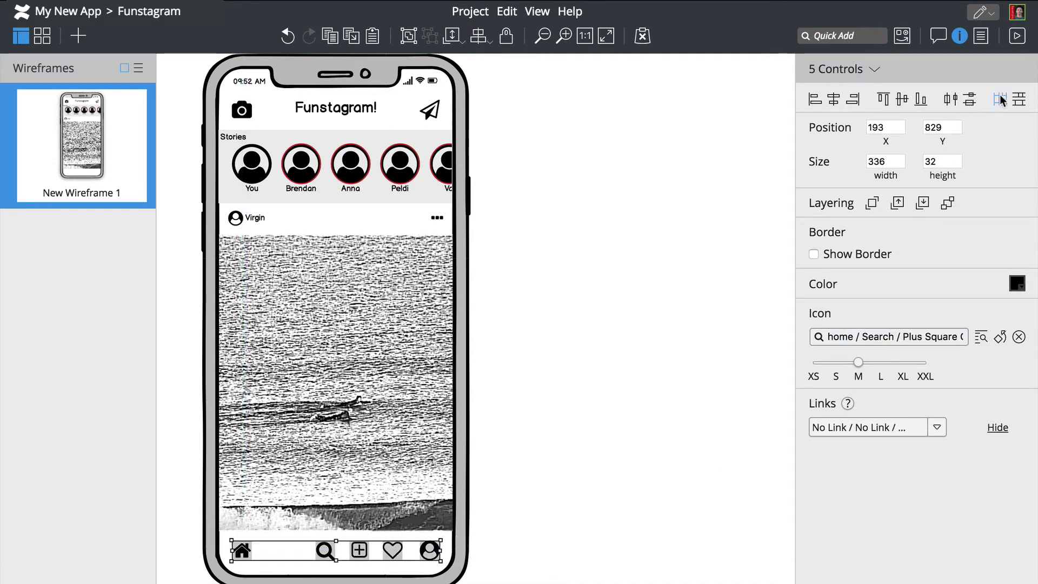
left_click(1000, 99)
left_click(536, 495)
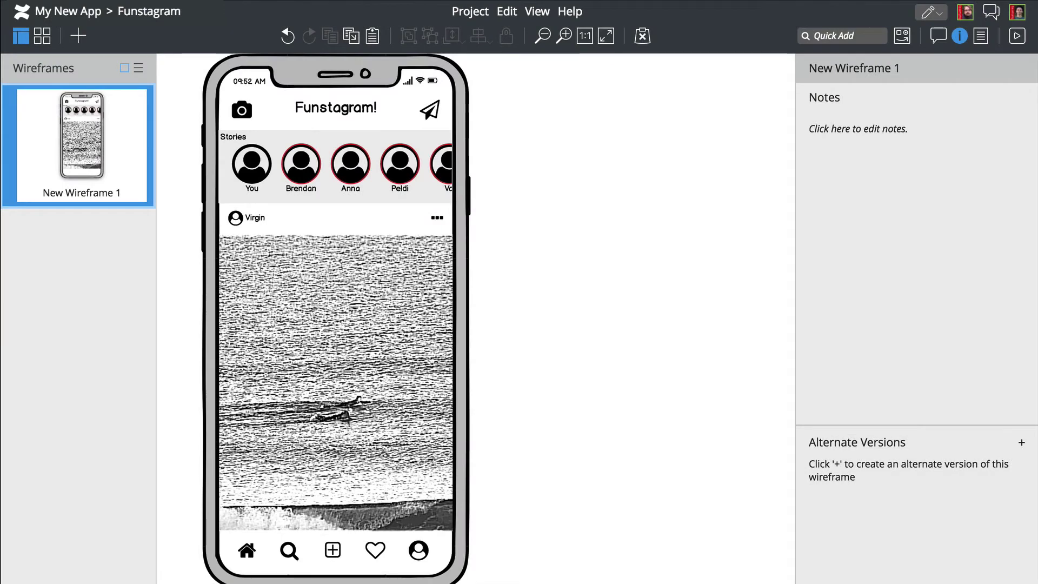
Send a greeting to the collaborator in the project chat, minimize it, and open New Wireframe 2
left_click(990, 13)
type("Hi Brenda")
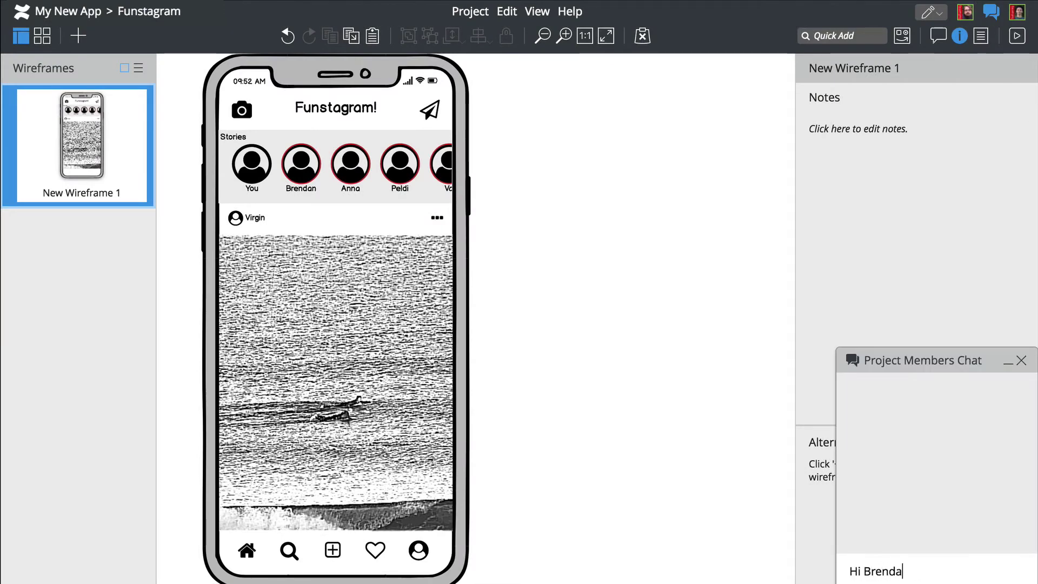
type("n! Just getting star")
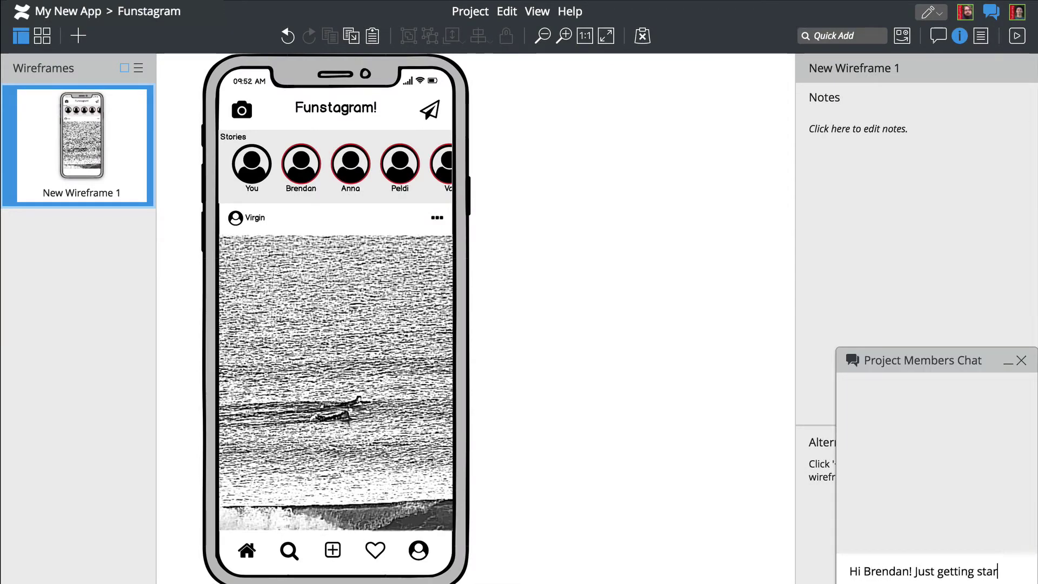
type("ted here!")
key("Return")
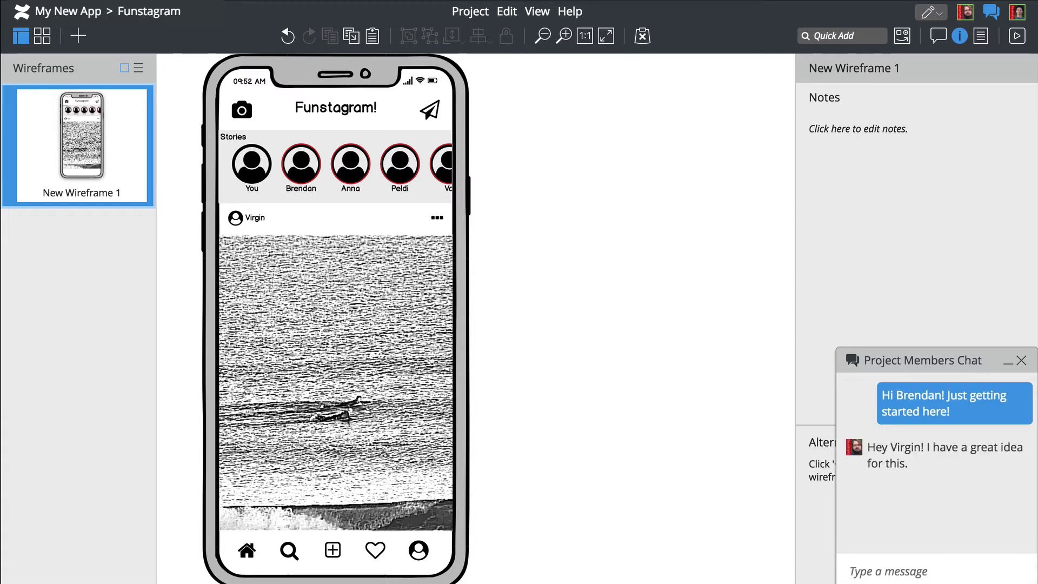
left_click(1008, 365)
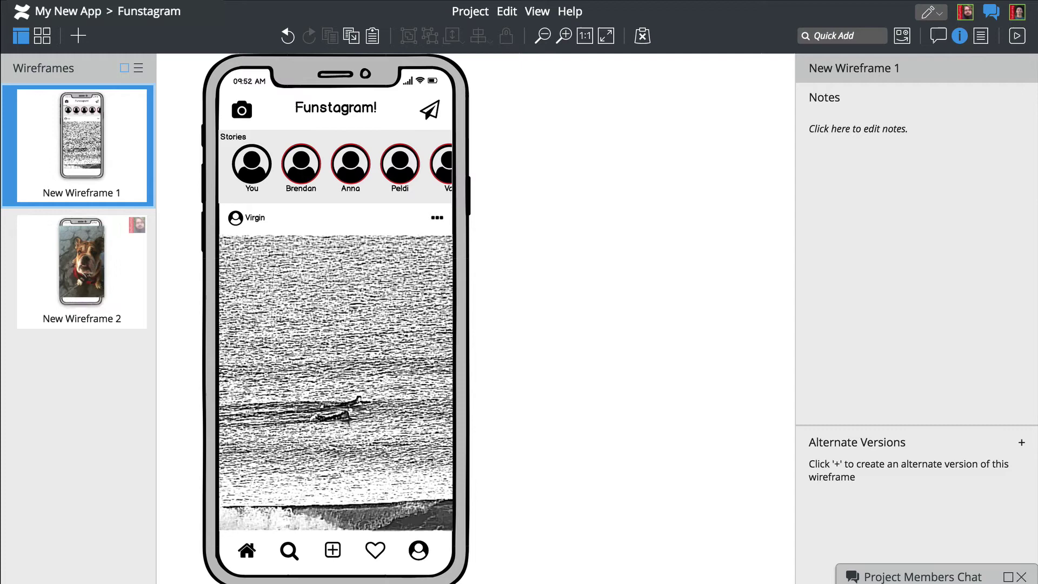
left_click(62, 280)
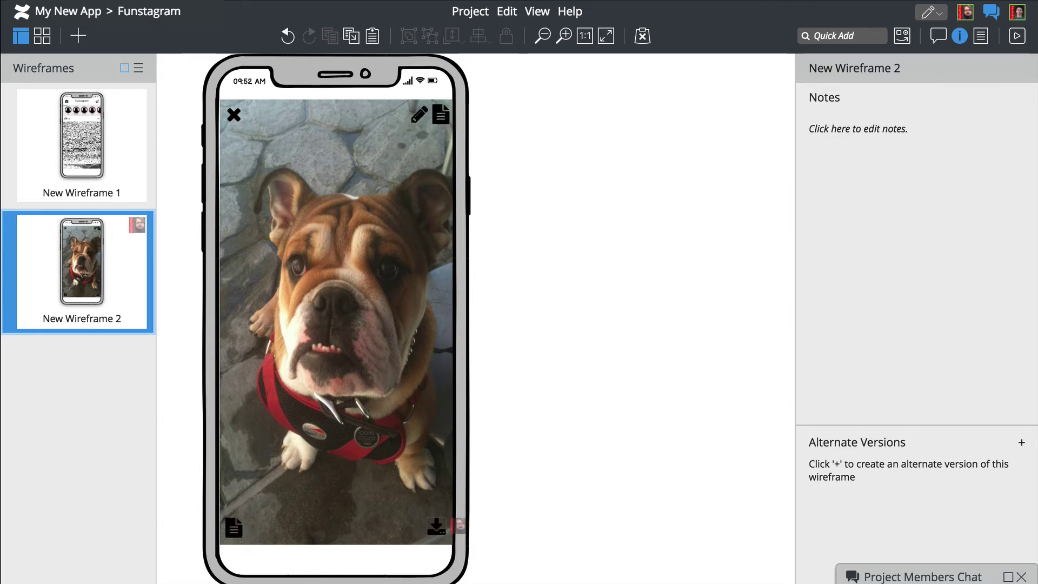
Pin a numbered callout on the document icon asking 'What does this button do?'
left_click(937, 39)
left_click(831, 574)
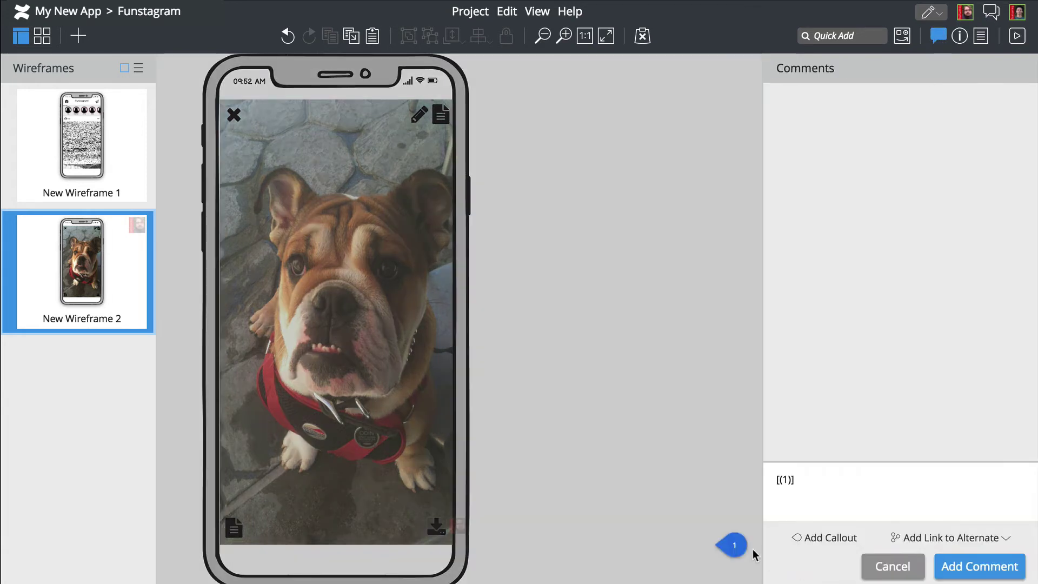
left_click(475, 121)
left_click(824, 483)
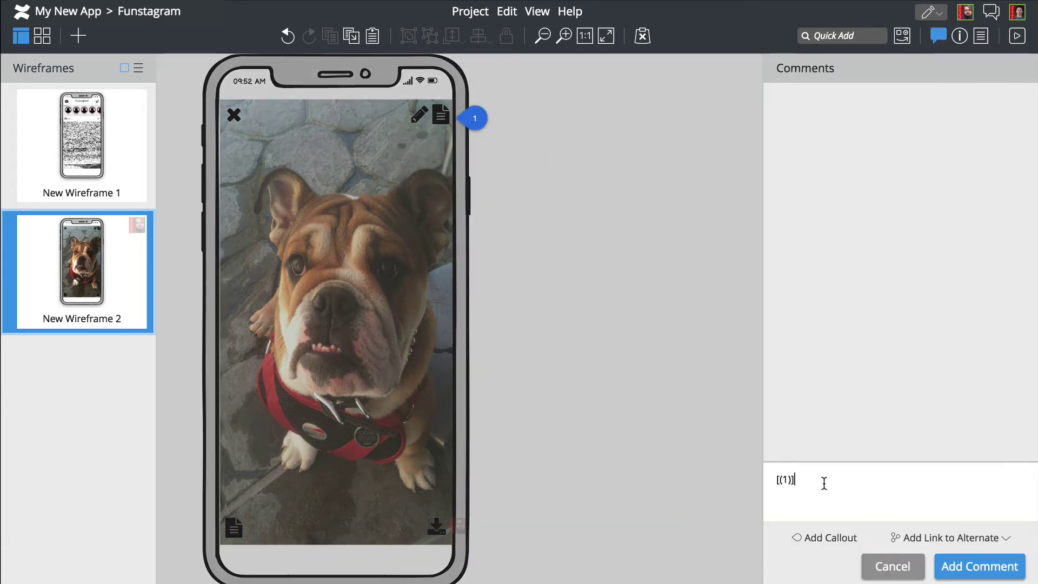
type("What does this button do?")
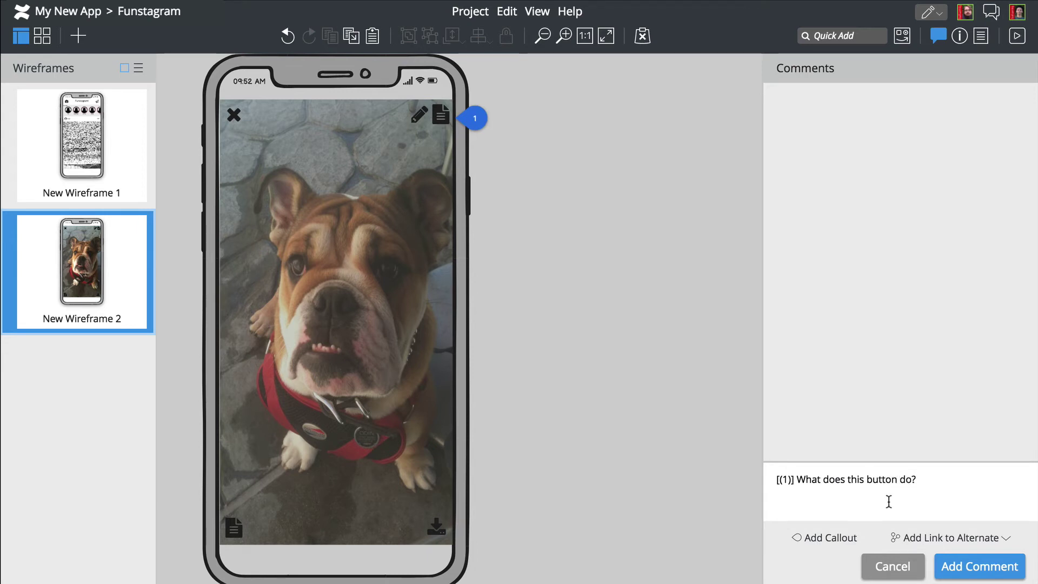
key("Return")
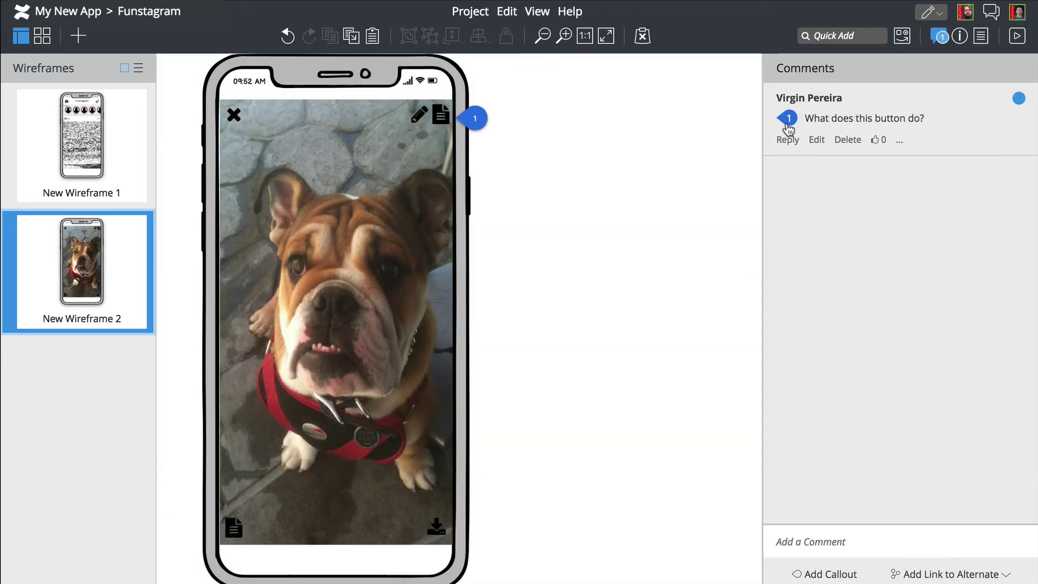
Read the reply to the callout comment, then show the wireframe's notes
left_click(939, 35)
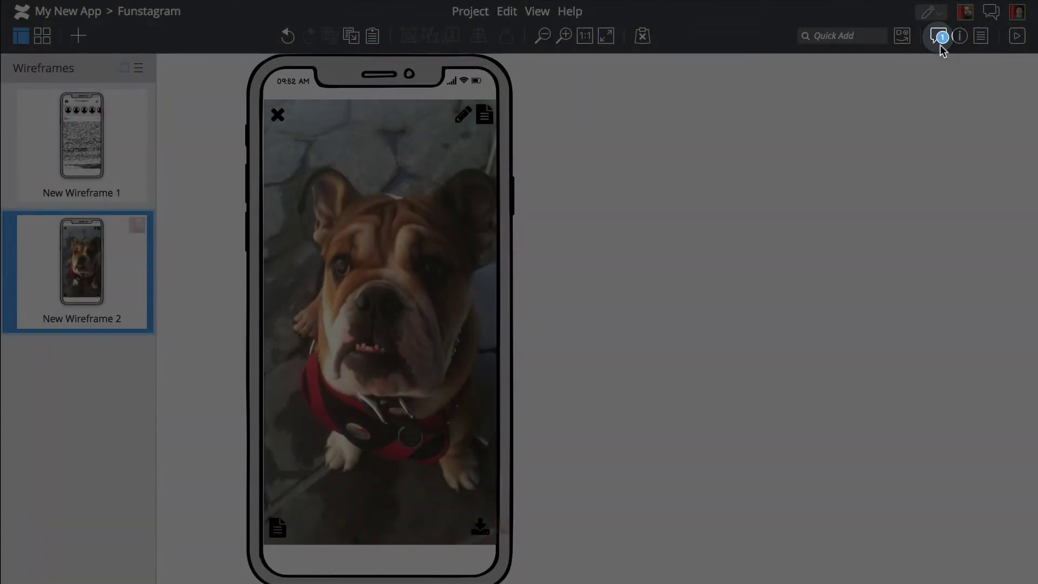
left_click(939, 36)
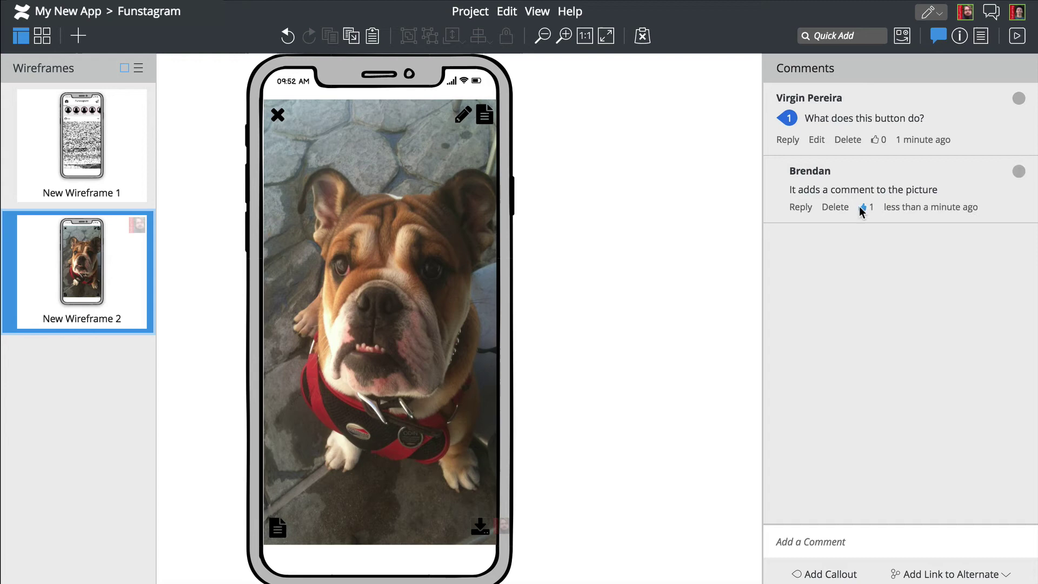
left_click(959, 35)
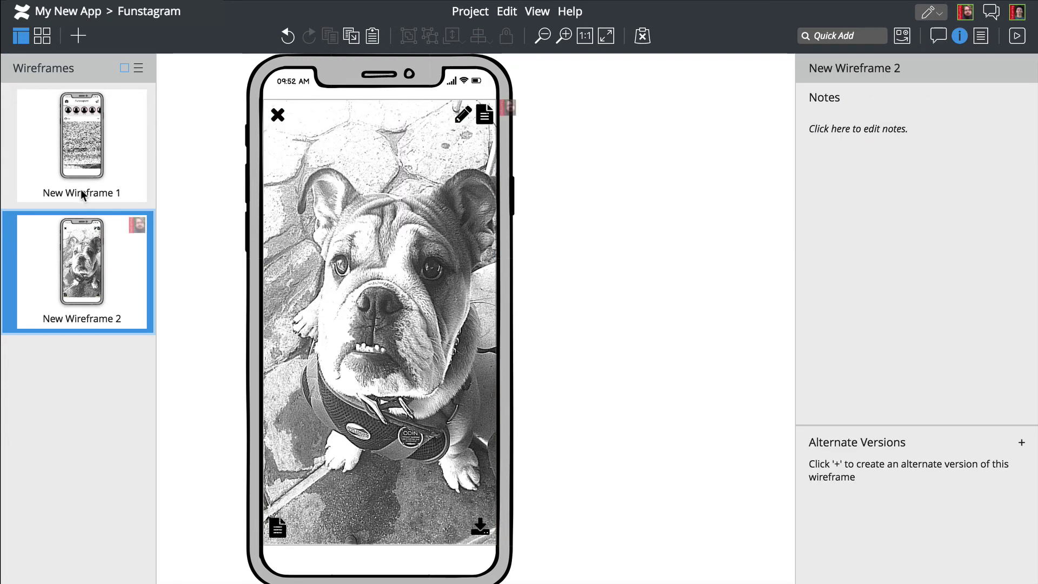
Rename the first wireframe to Home and the second to Photo, then reopen Home
double_click(81, 191)
type("Home")
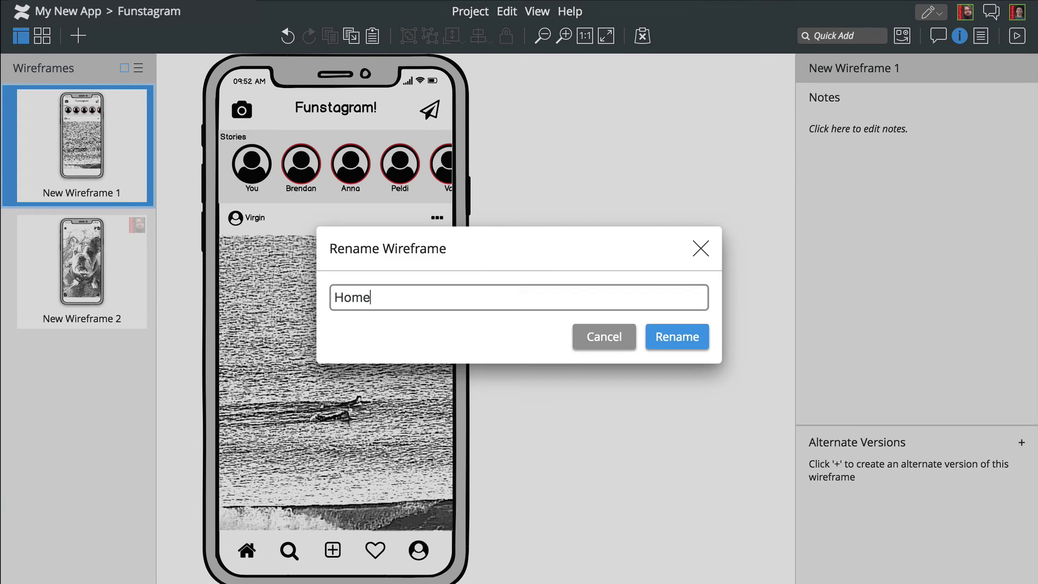
left_click(653, 339)
double_click(97, 319)
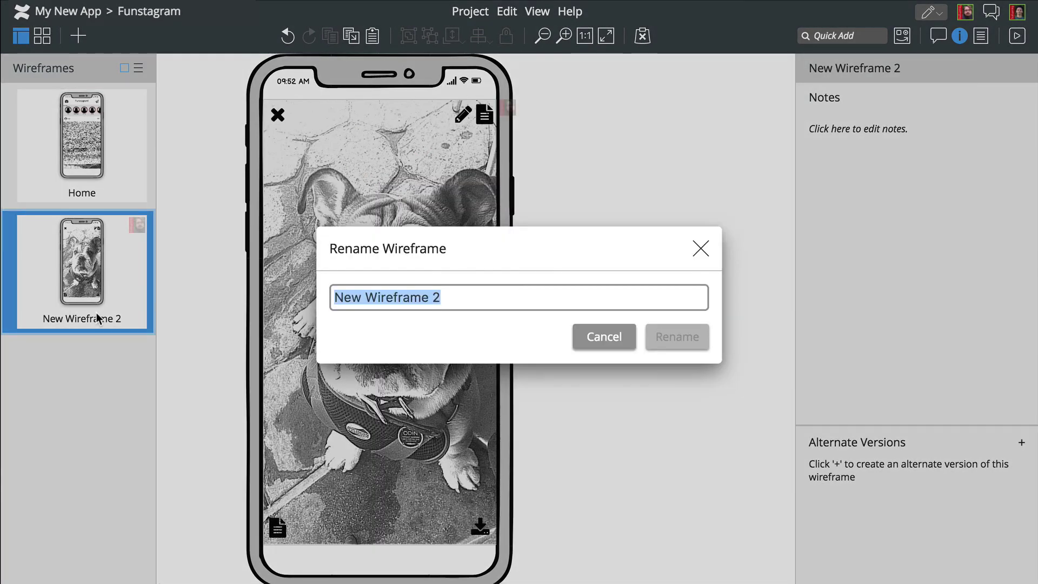
type("Photo")
left_click(668, 339)
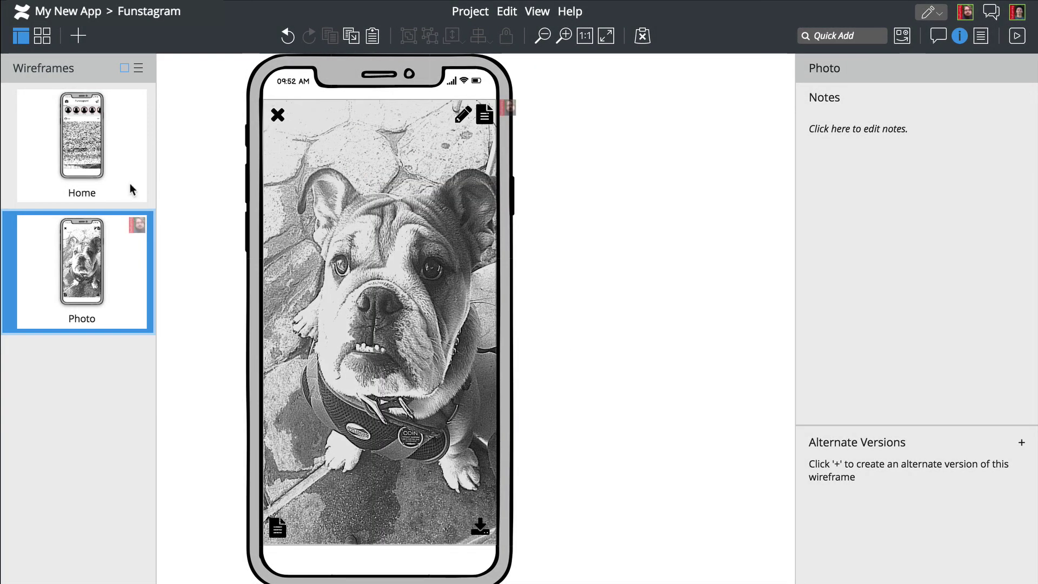
left_click(130, 189)
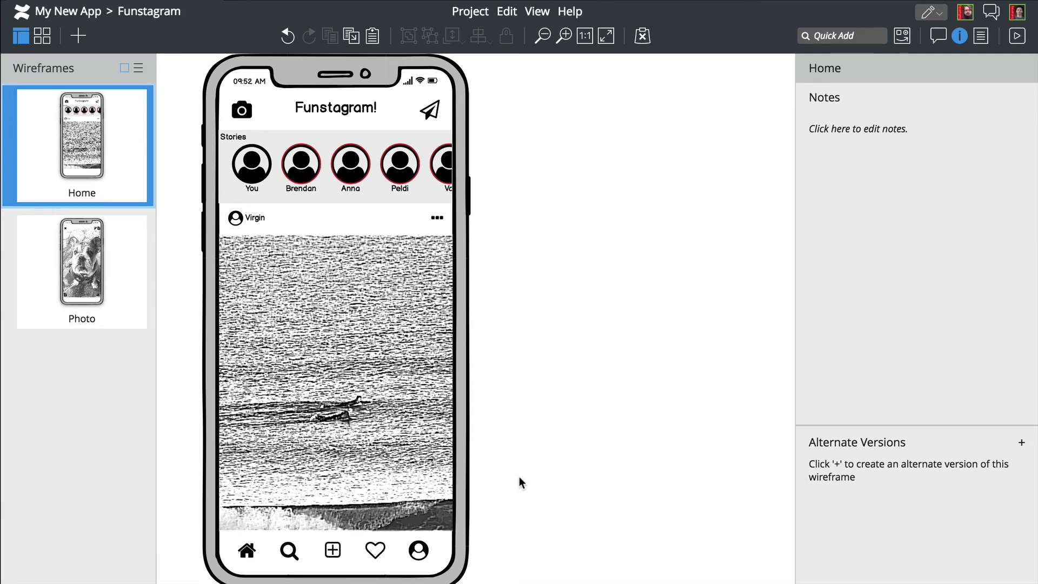
Return to Confluence, insert the Home wireframe into My New App, and publish
left_click(61, 12)
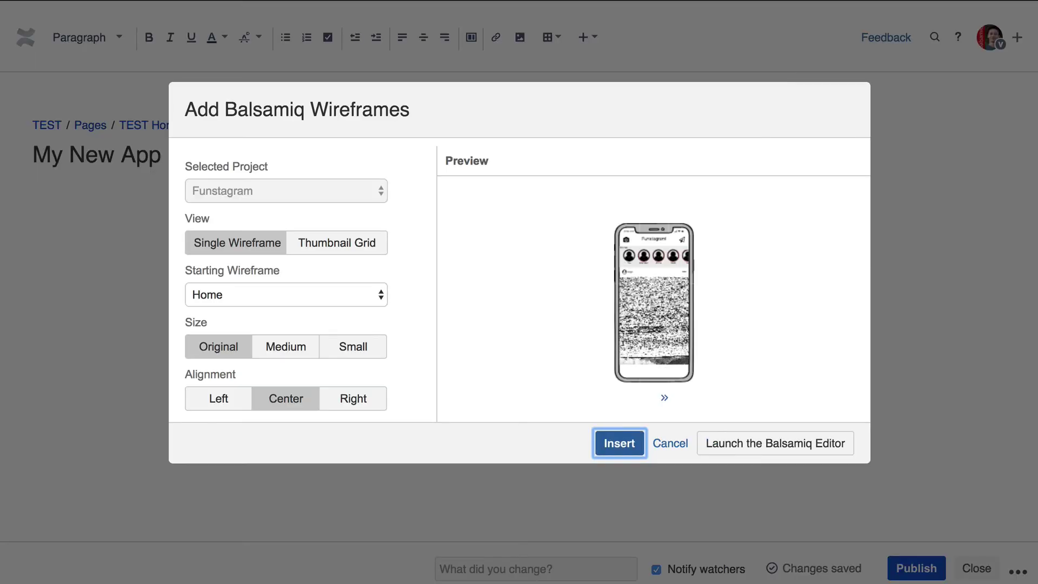
left_click(616, 443)
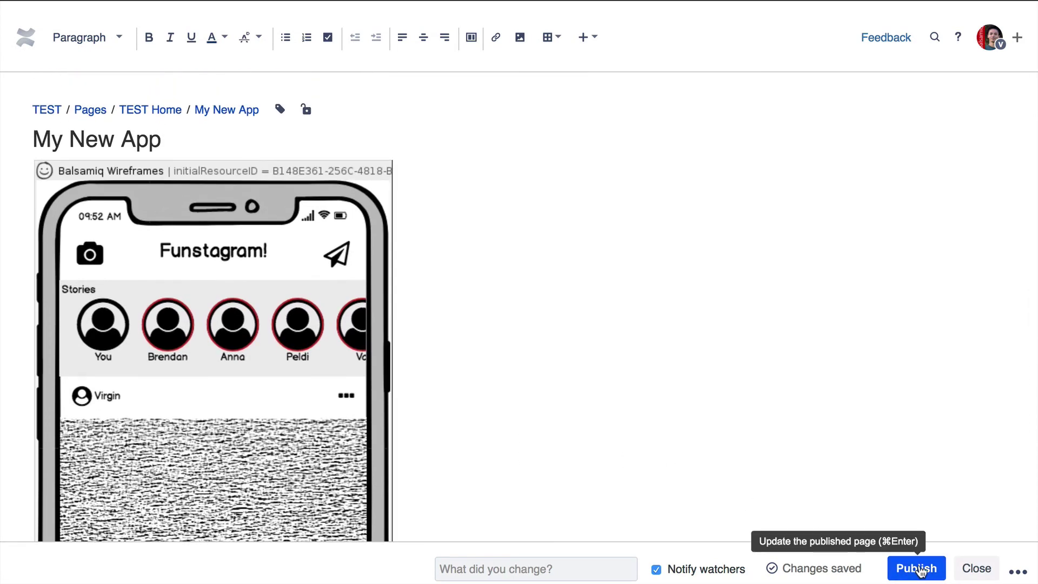
left_click(919, 567)
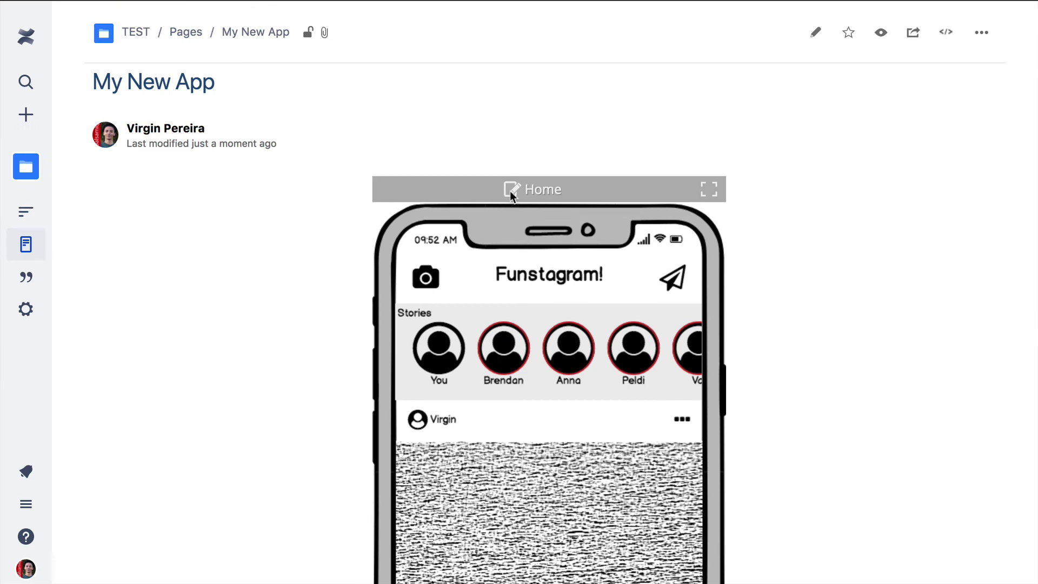
Follow the camera hotspot to Photo in full-screen view, then start editing the page
left_click(711, 194)
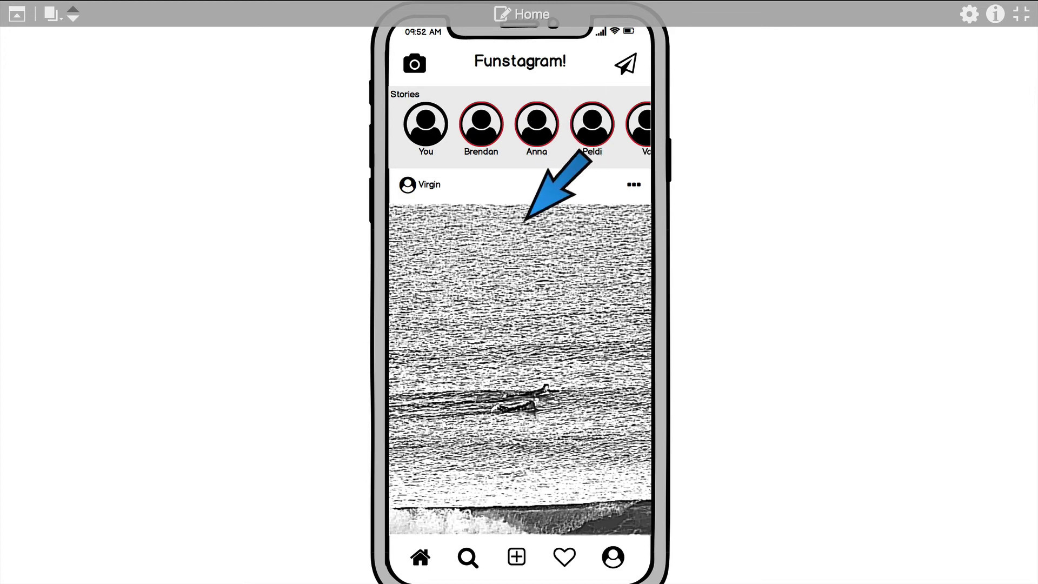
left_click(415, 64)
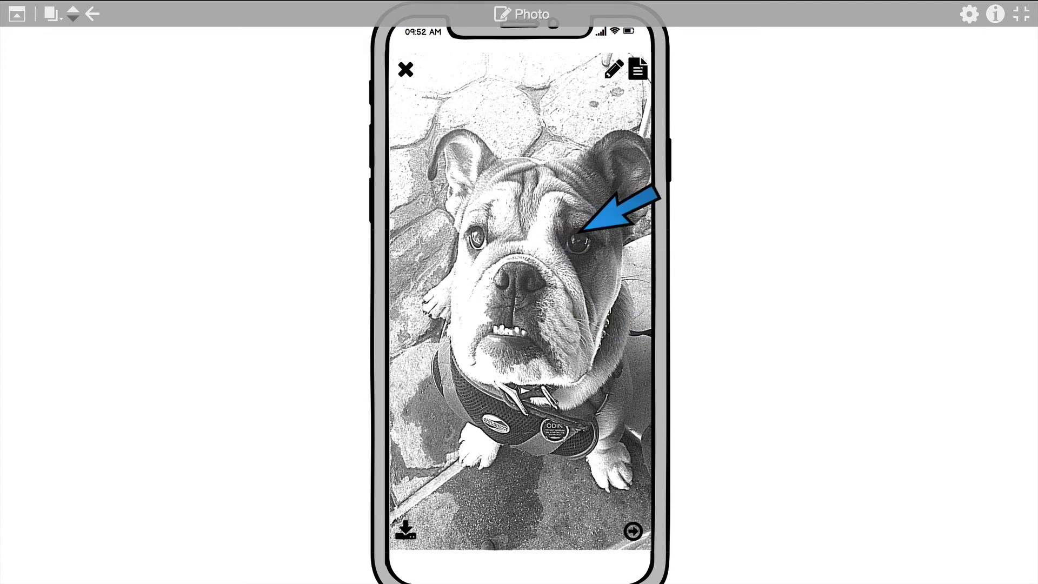
left_click(1024, 16)
left_click(816, 34)
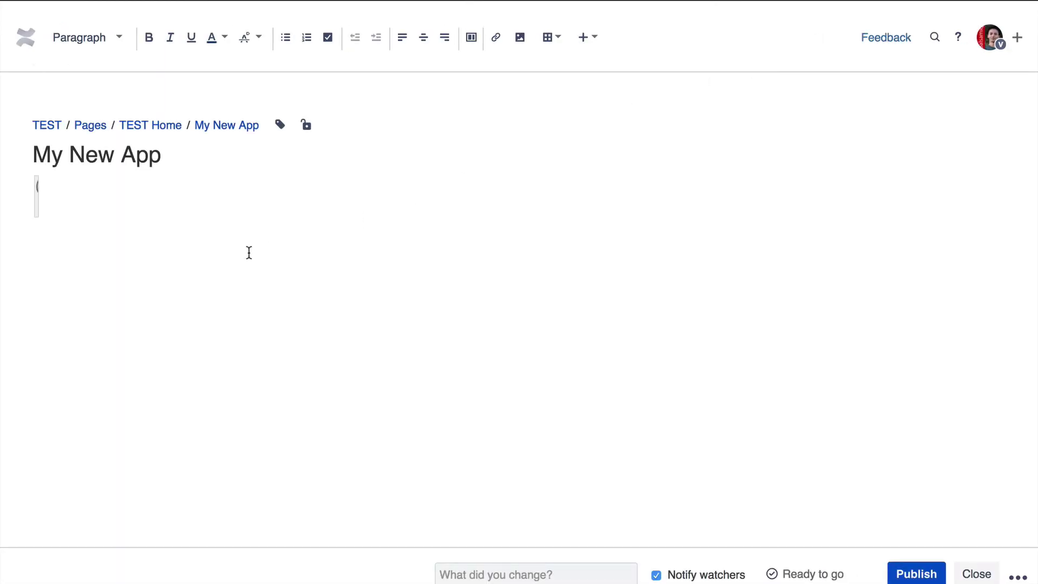
Try Thumbnail Grid, Photo and Medium in the embed settings, then save Single Wireframe, Home, Original
left_click(112, 244)
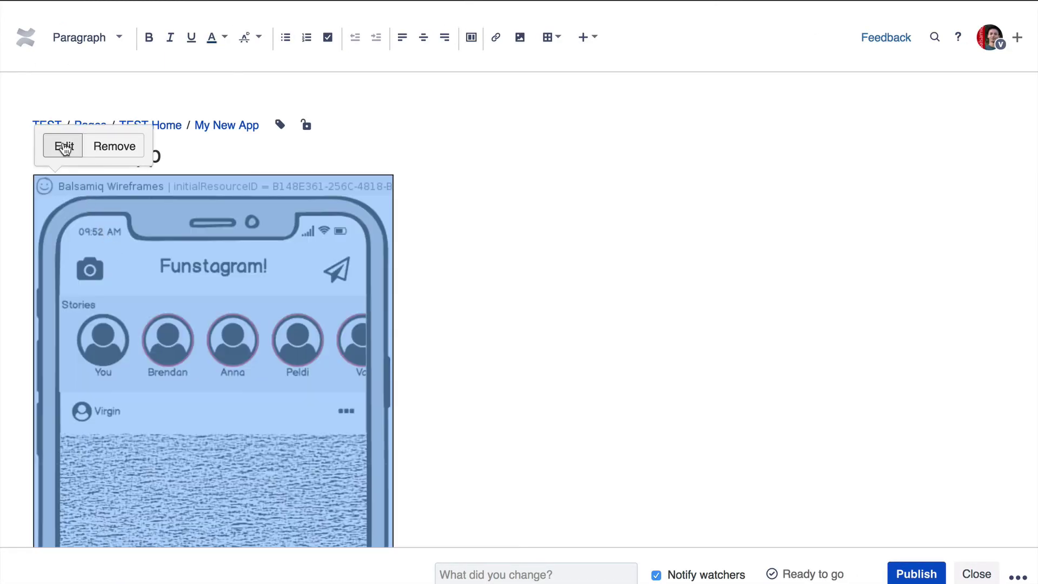
left_click(65, 147)
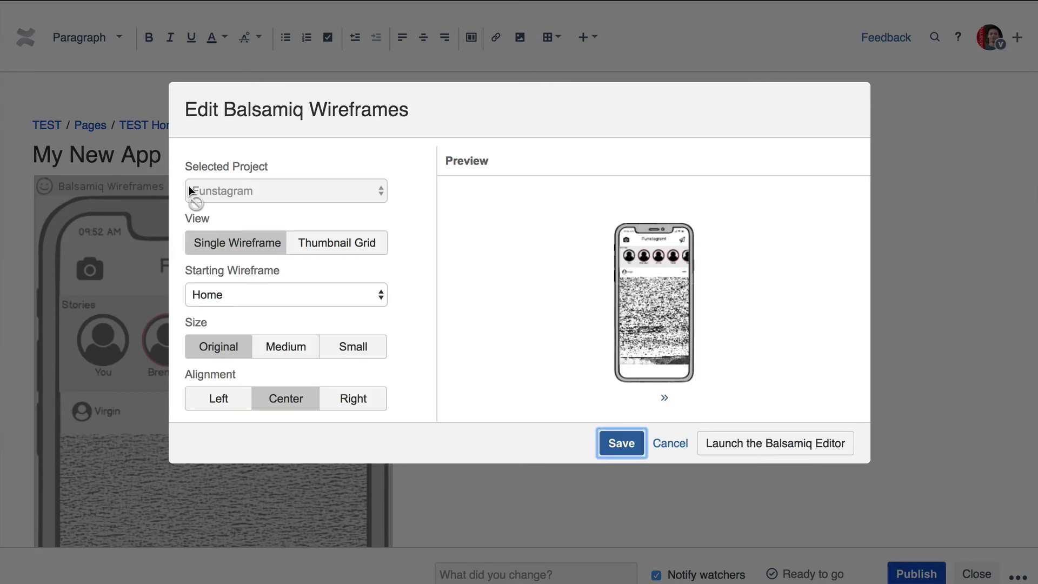
left_click(304, 241)
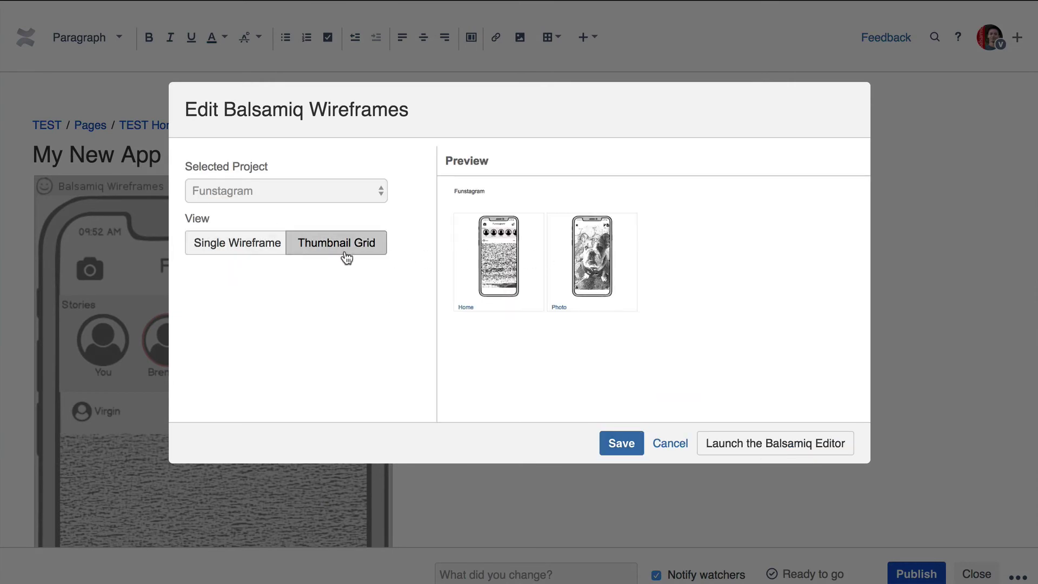
left_click(232, 242)
left_click(274, 295)
left_click(270, 313)
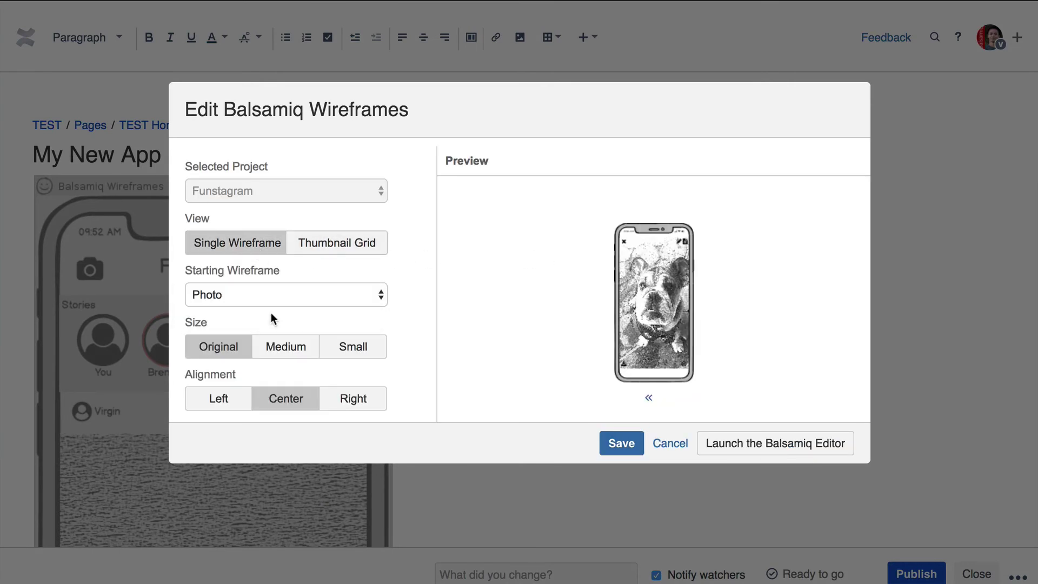
left_click(271, 295)
left_click(271, 278)
left_click(286, 347)
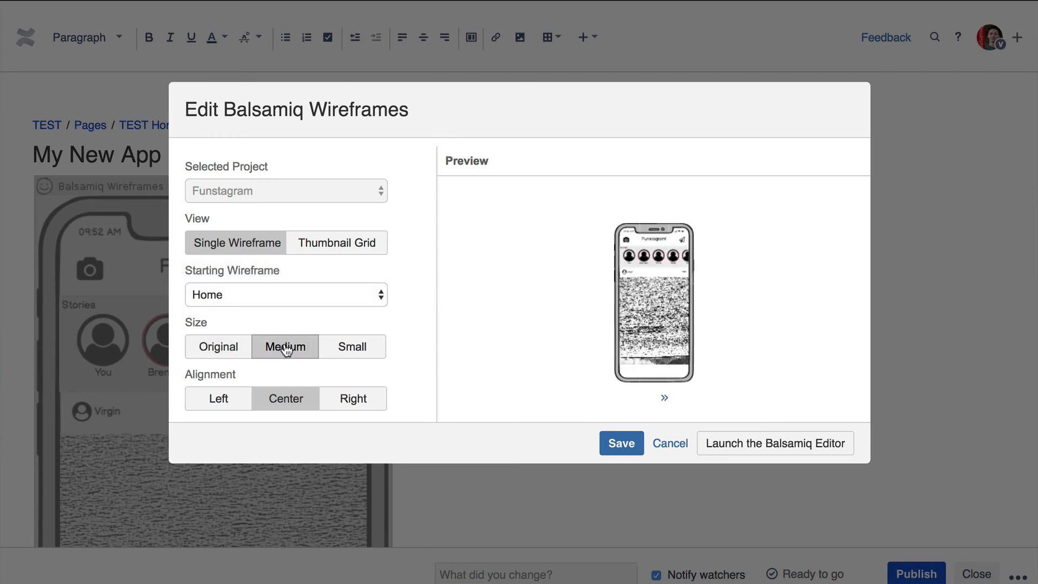
left_click(218, 347)
left_click(622, 444)
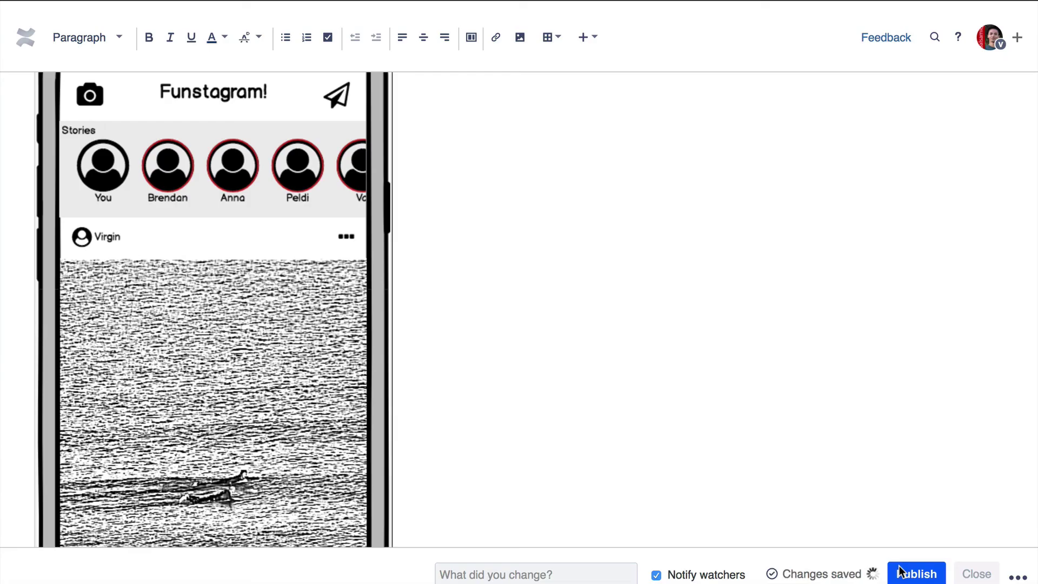
Republish the page, preview the Photo and Home PNG attachments, then return to the page
left_click(900, 573)
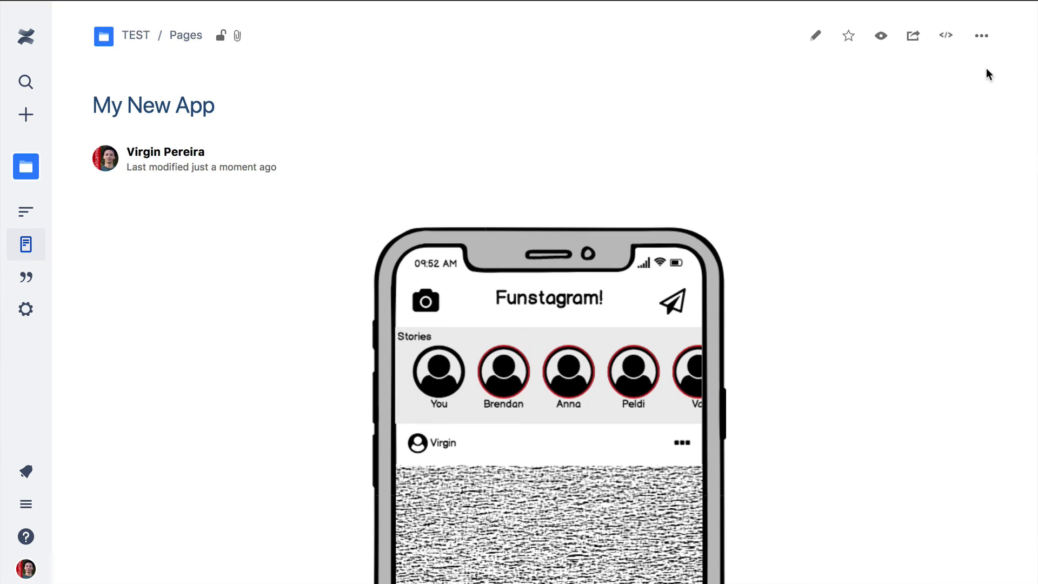
left_click(982, 35)
left_click(970, 61)
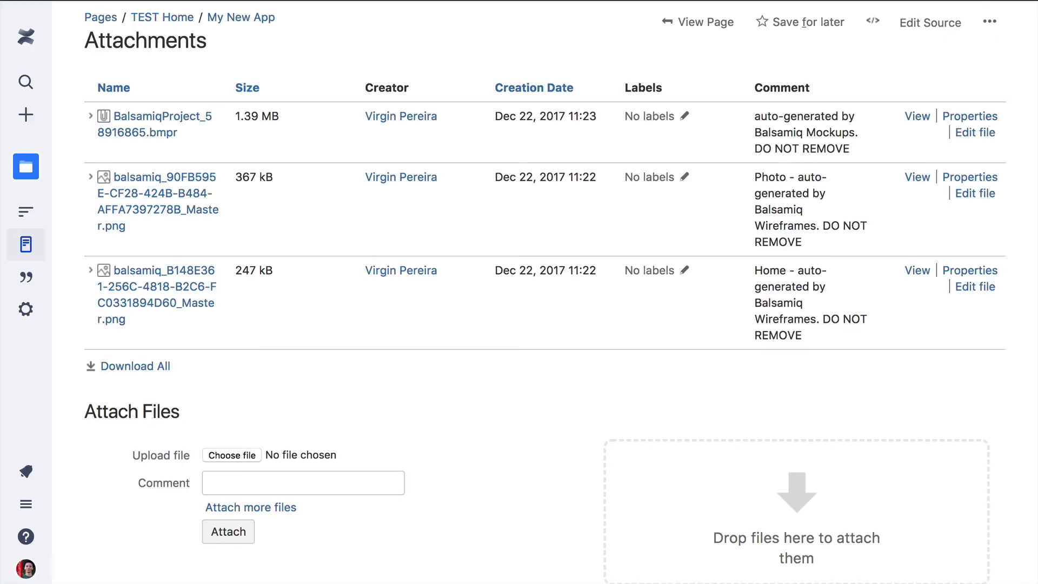
left_click(919, 178)
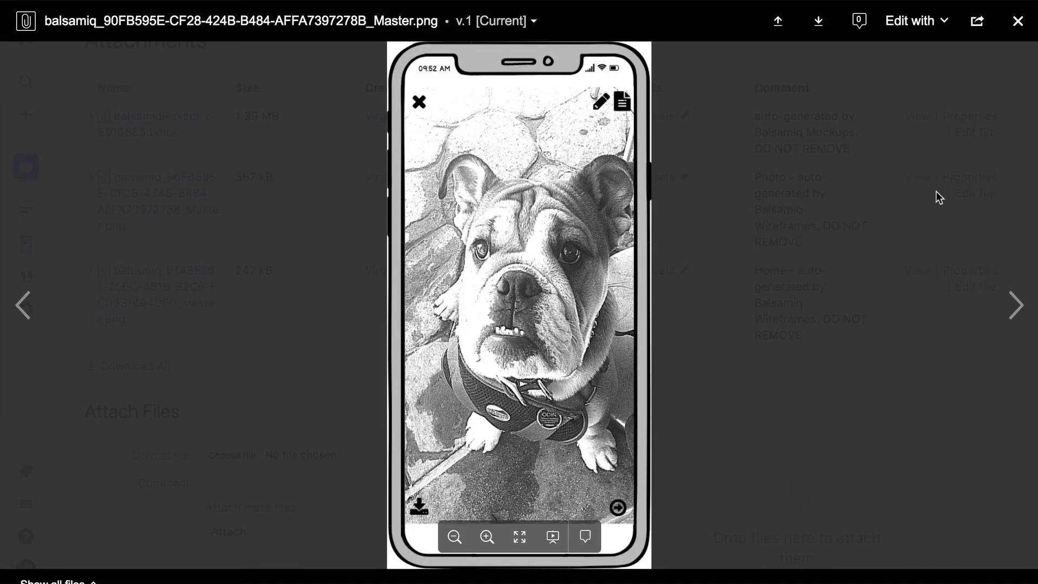
left_click(1010, 308)
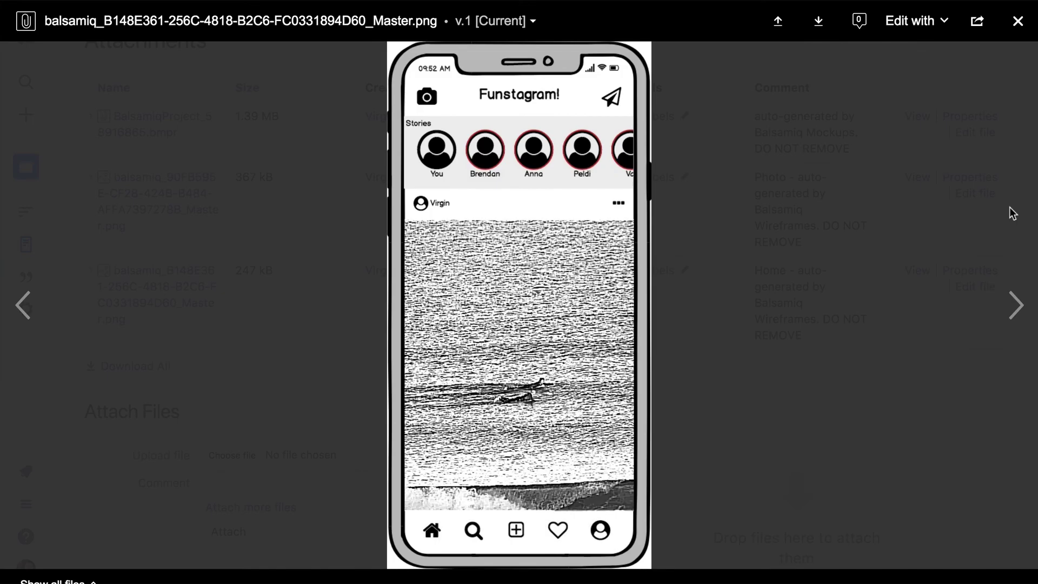
left_click(1017, 21)
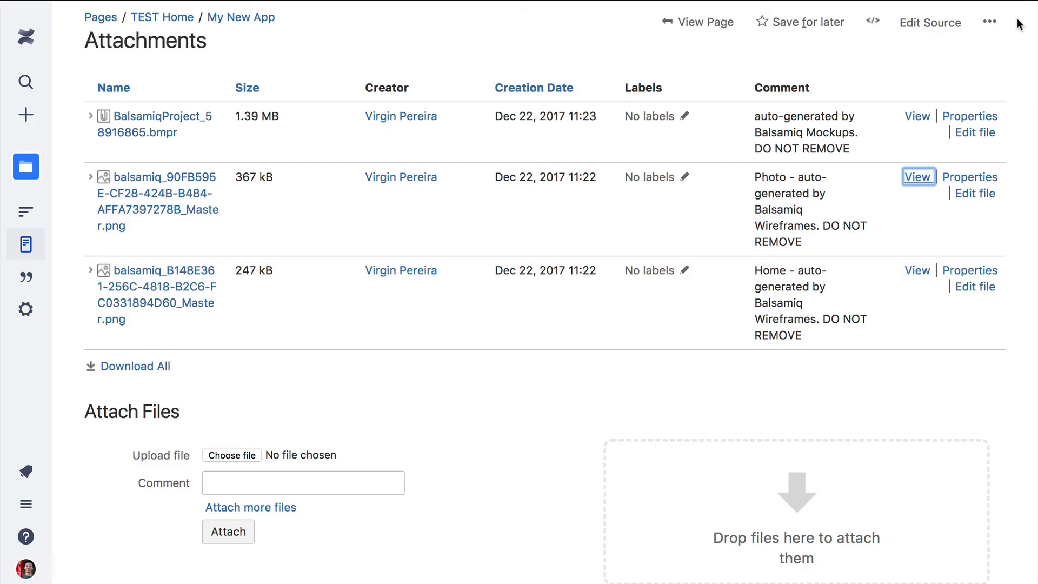
left_click(719, 23)
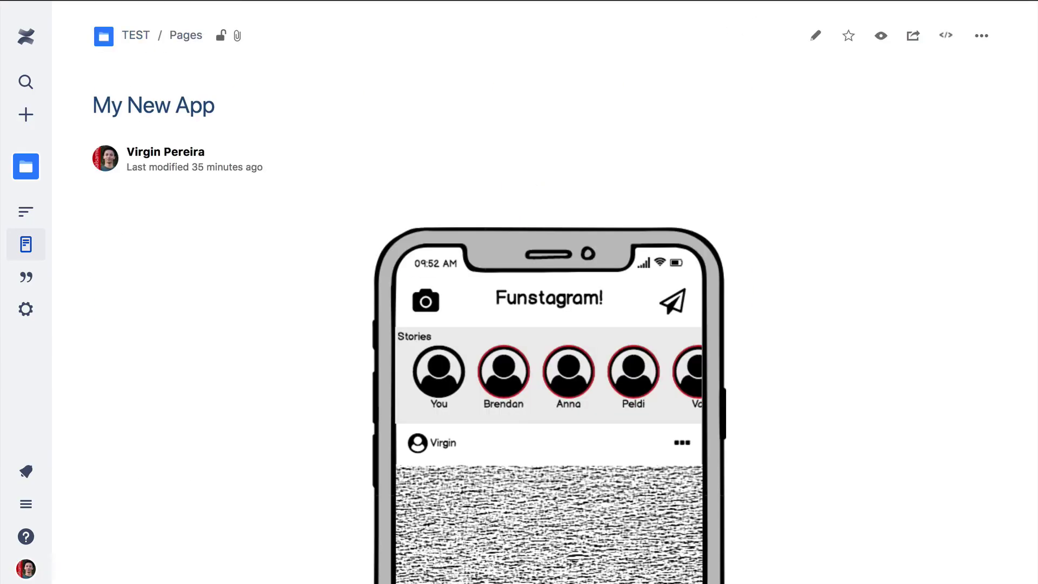
scroll(565, 297, "down", 6)
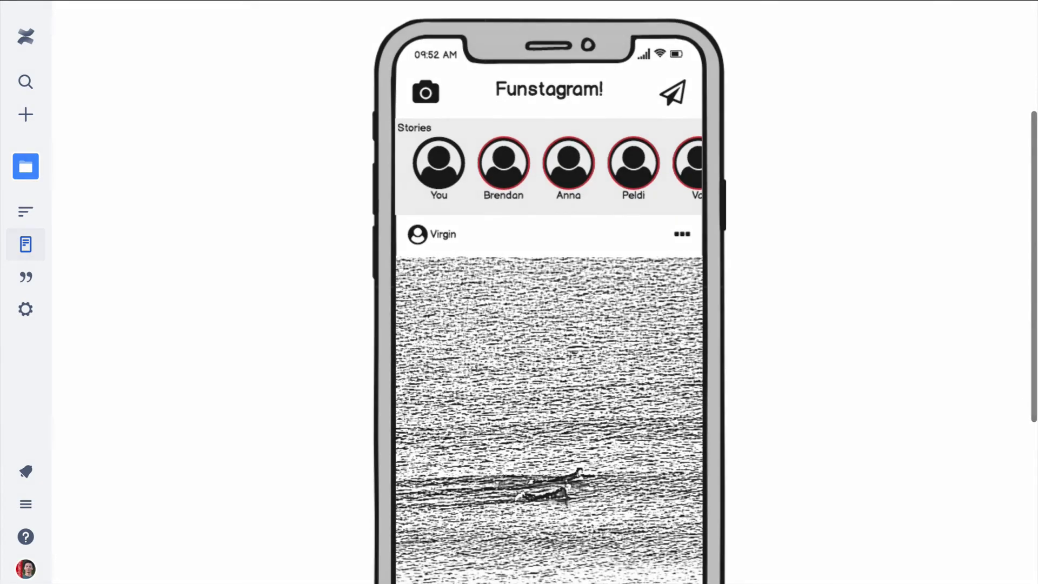